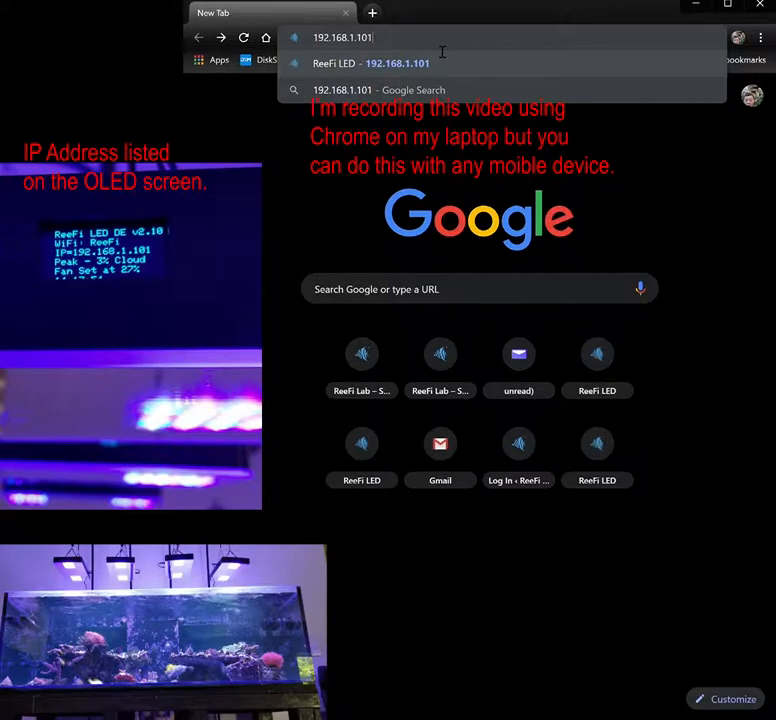
Step: Load the light's control page at 192.168.1.101 and view the Morning, Day and Early mode settings
key("Return")
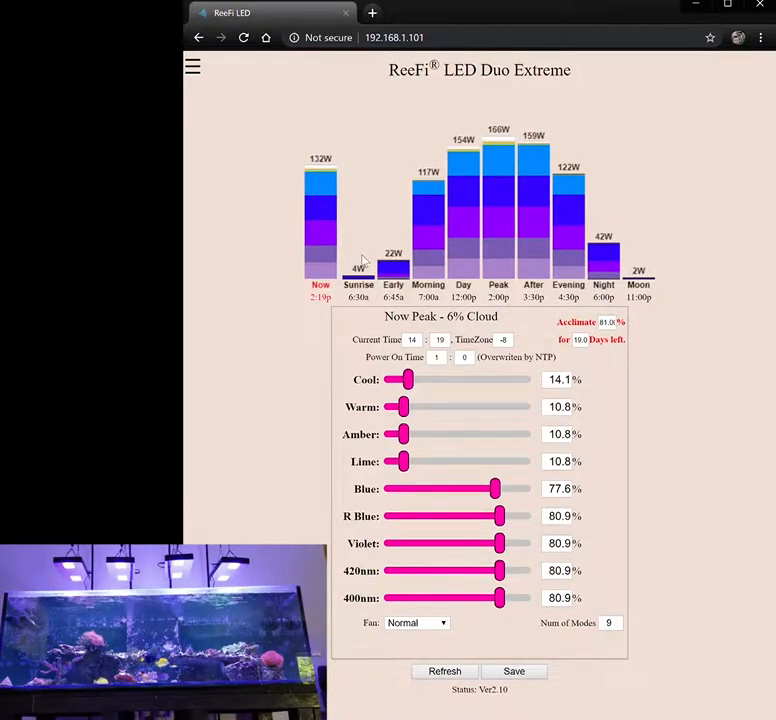
left_click(428, 242)
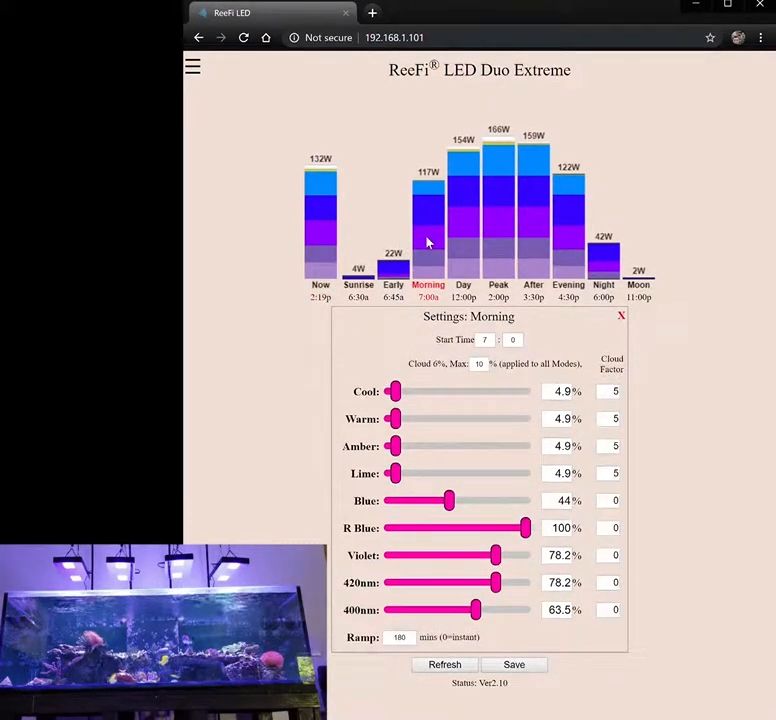
left_click(460, 243)
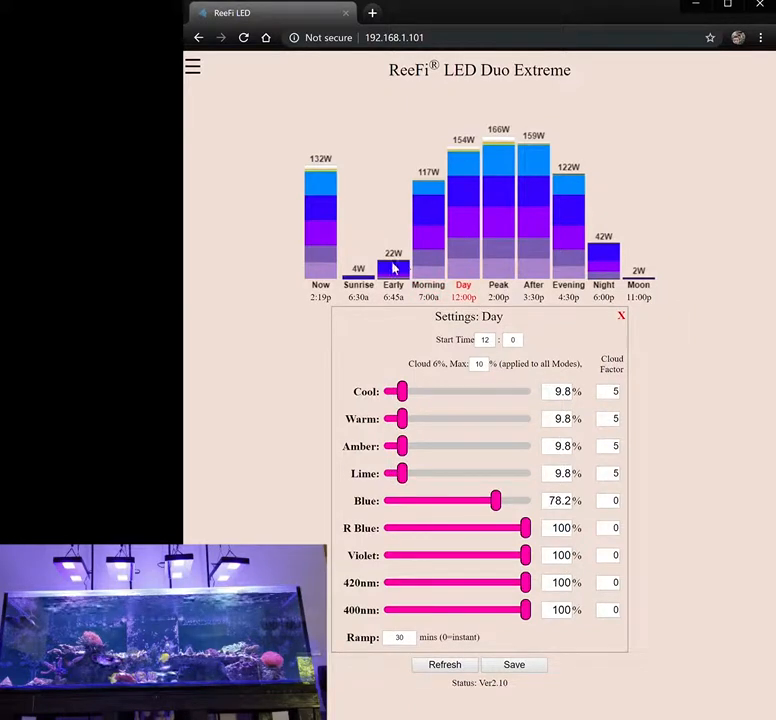
left_click(396, 266)
left_click(441, 253)
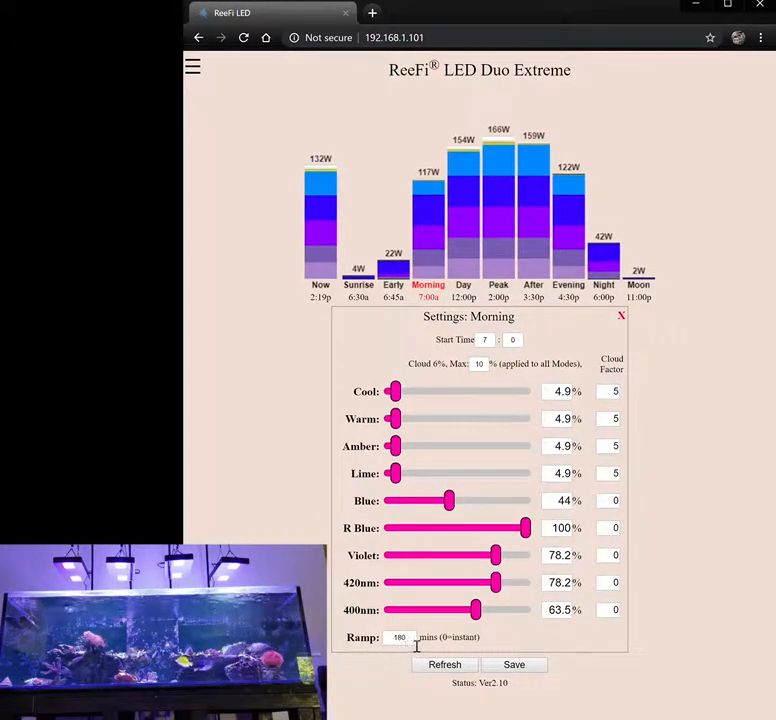
left_click(392, 273)
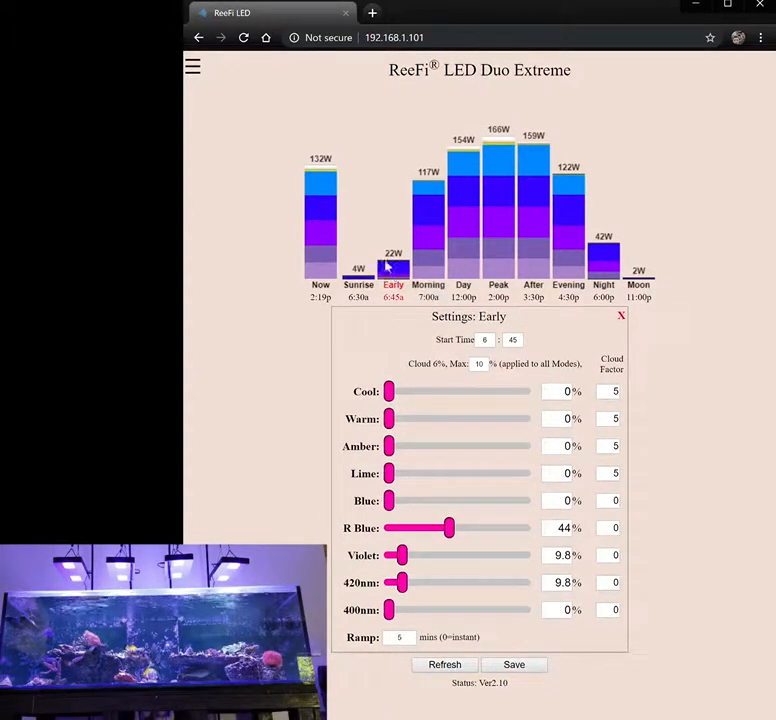
left_click(418, 272)
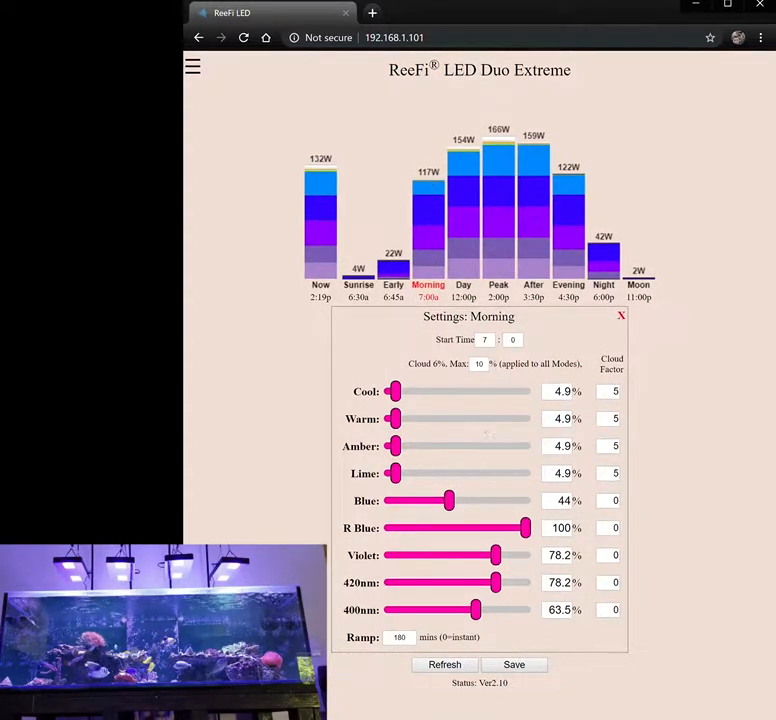
Step: Set the Power On Time hour to 8 in the Now settings and check the fan options
left_click(325, 270)
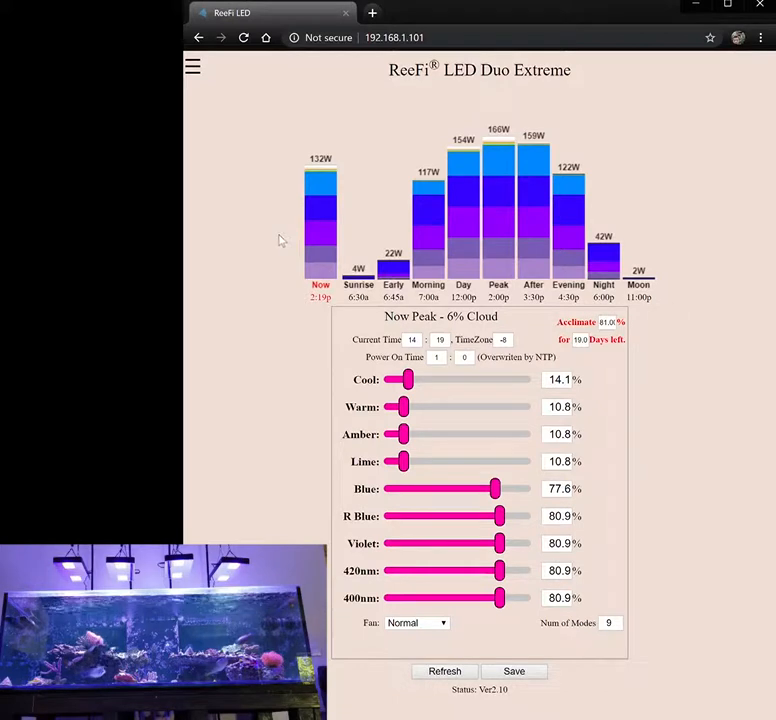
double_click(437, 359)
type("8")
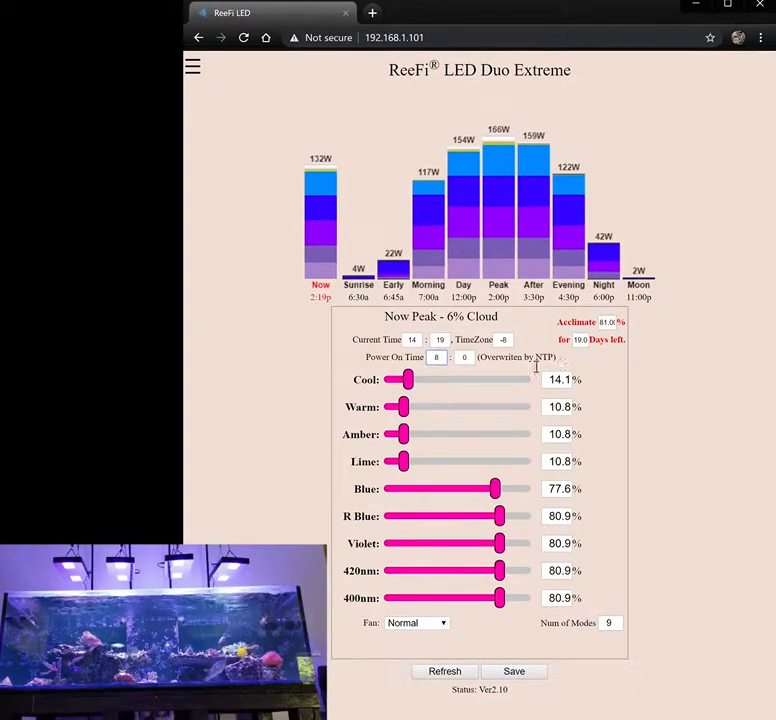
left_click(444, 366)
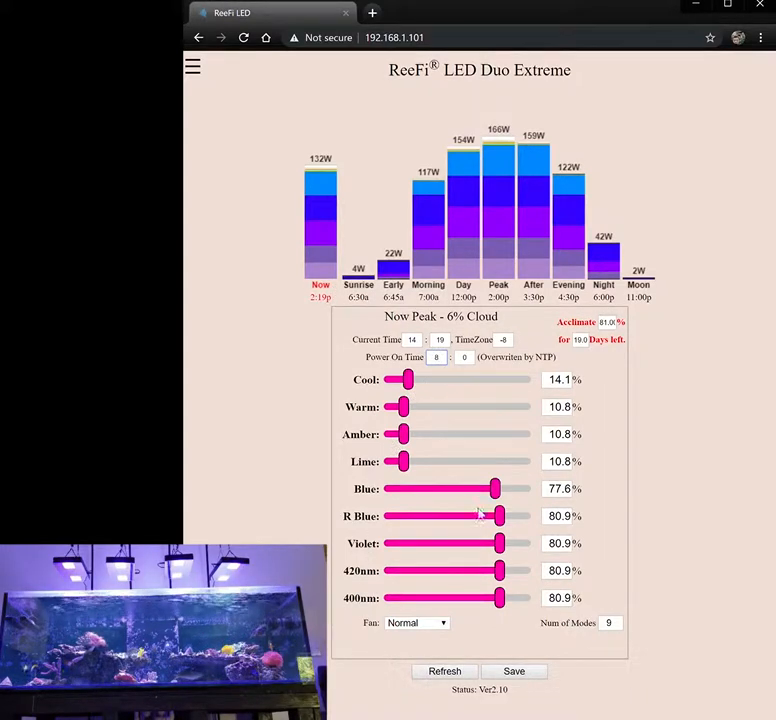
left_click(436, 624)
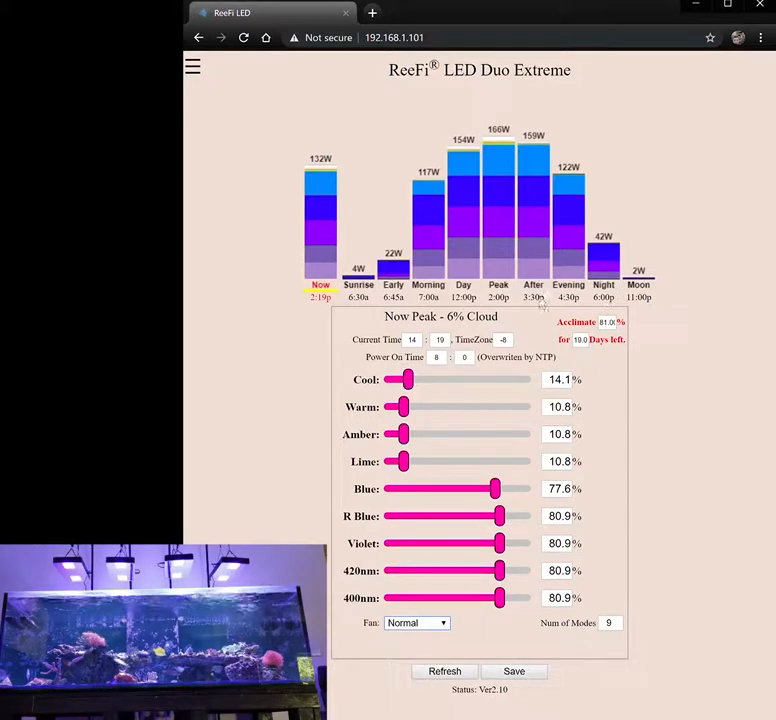
Step: Try reducing the number of modes to 6 and set it back to 9
left_click(617, 627)
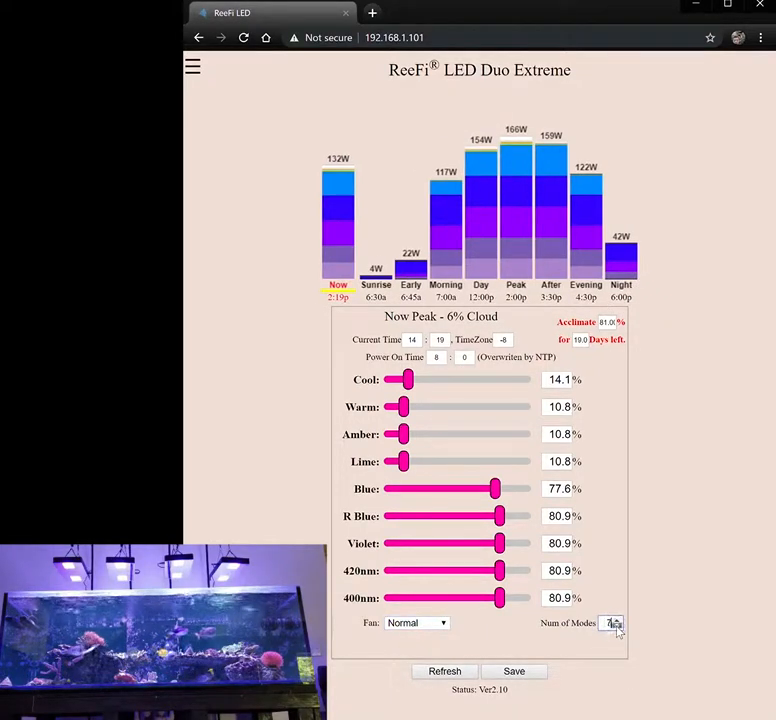
left_click(617, 627)
left_click(617, 627)
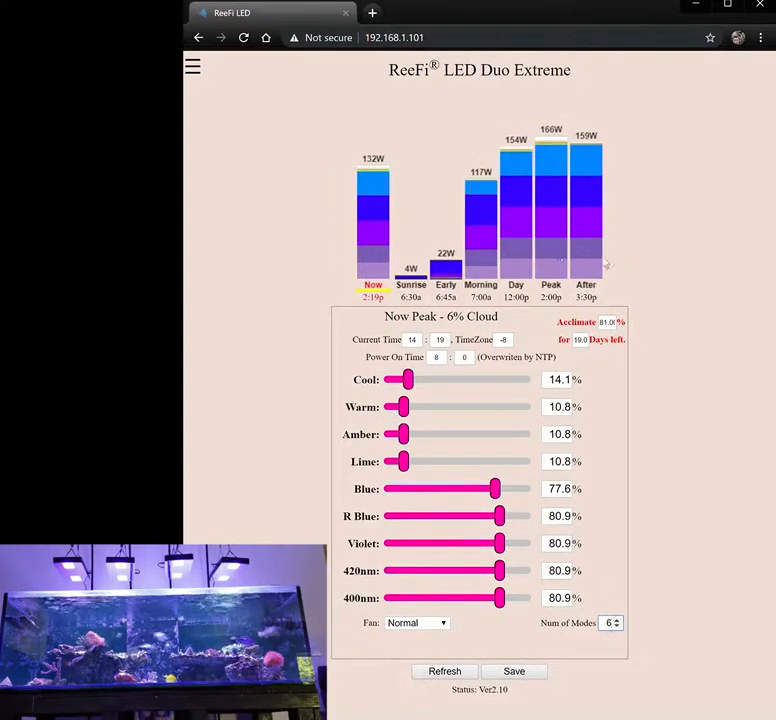
left_click(617, 620)
left_click(617, 620)
left_click(617, 620)
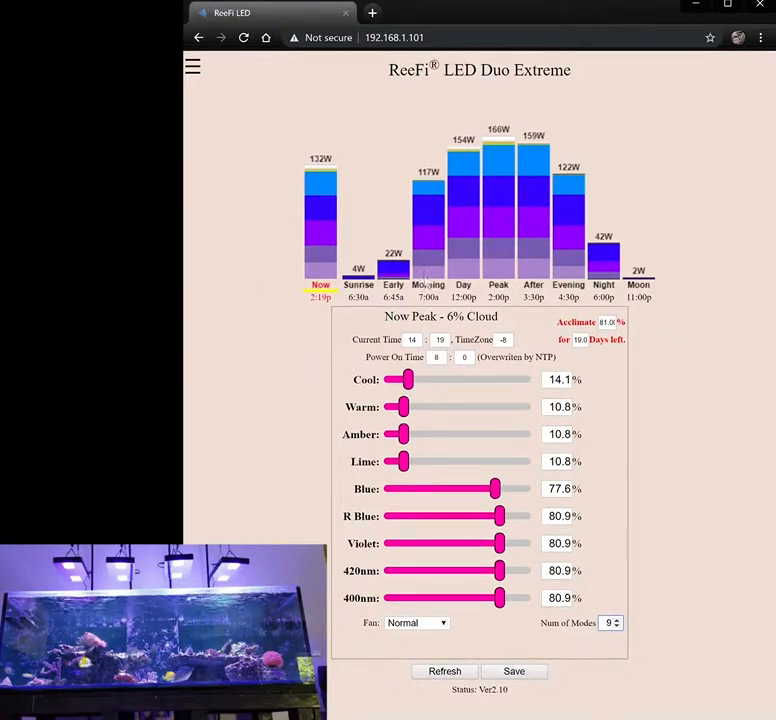
Step: Set the current levels to 42% Cool, 48.7% Warm, 42.3% Amber, 37% Lime and 36.2% Blue
left_click(446, 379)
left_click(455, 406)
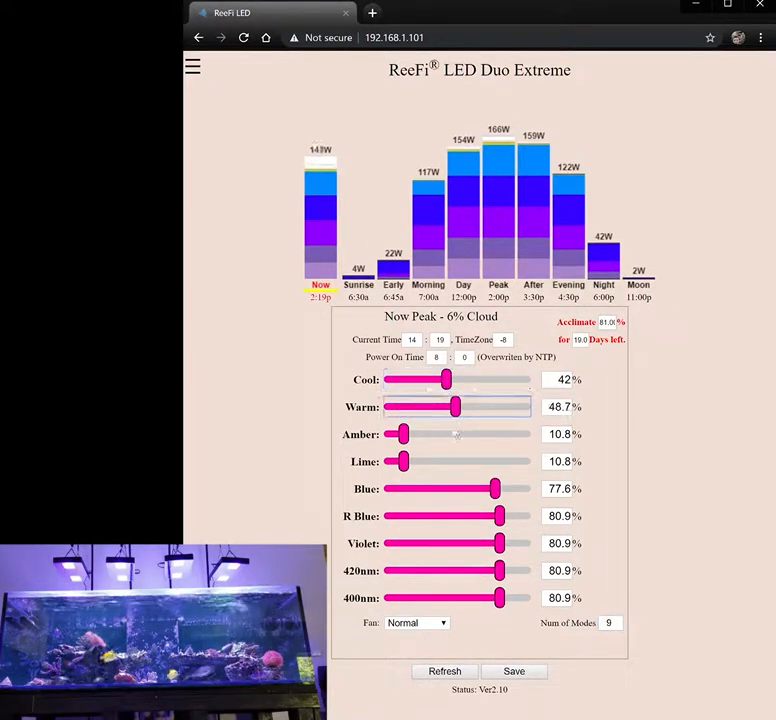
left_click(446, 434)
left_click(439, 461)
left_click(438, 489)
Step: Apply R Blue 30%, Violet 31%, 420nm 31.8% and 400nm 30.8% as manual levels, and resume the program
left_click(430, 516)
left_click(431, 543)
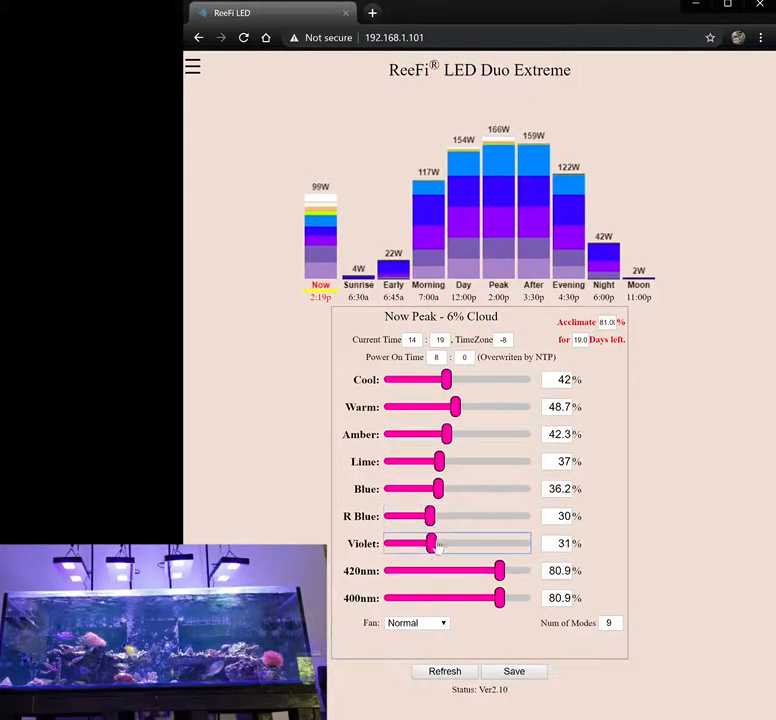
left_click(432, 570)
left_click(431, 598)
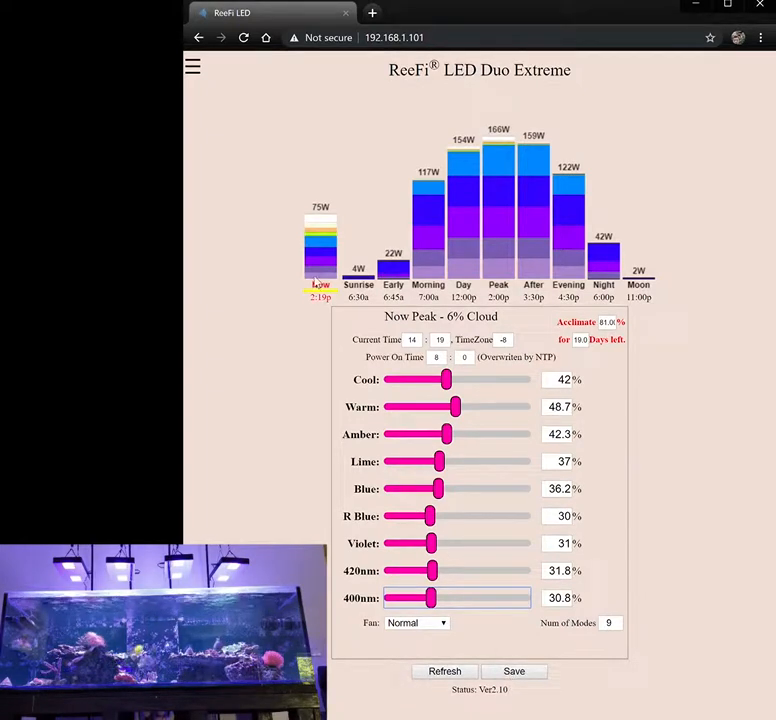
left_click(511, 674)
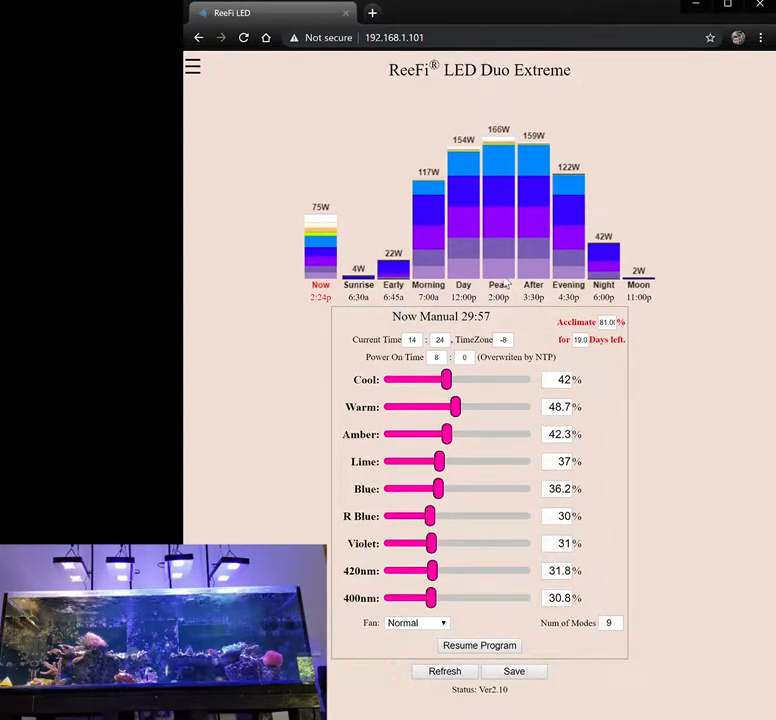
left_click(475, 648)
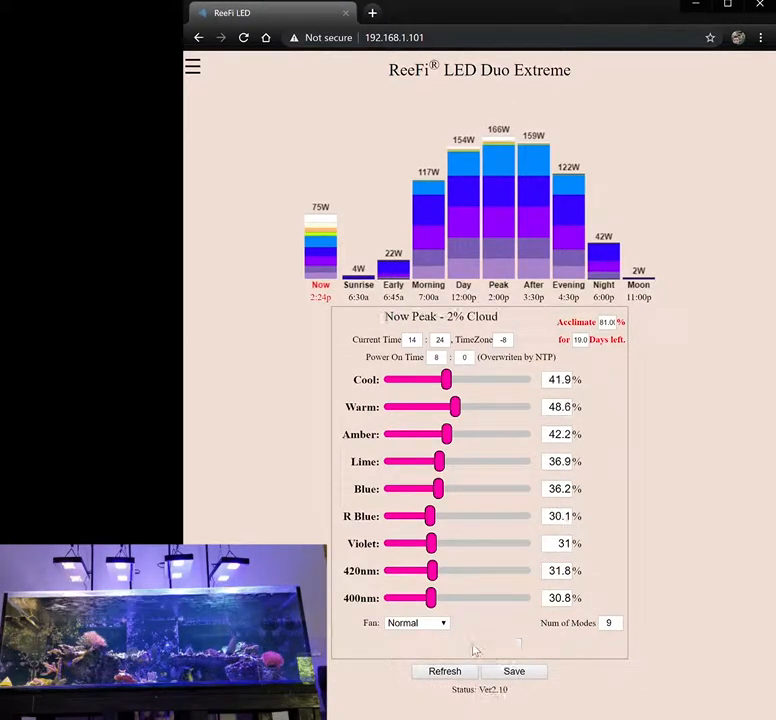
Step: Compare the Peak mode's channel levels and ramp time with the current levels in the Now settings
left_click(504, 266)
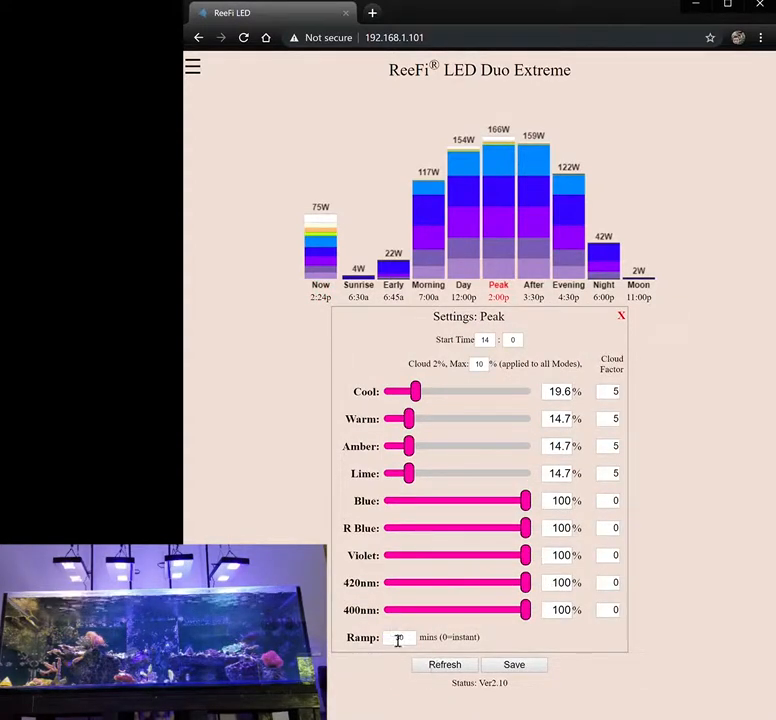
left_click(320, 268)
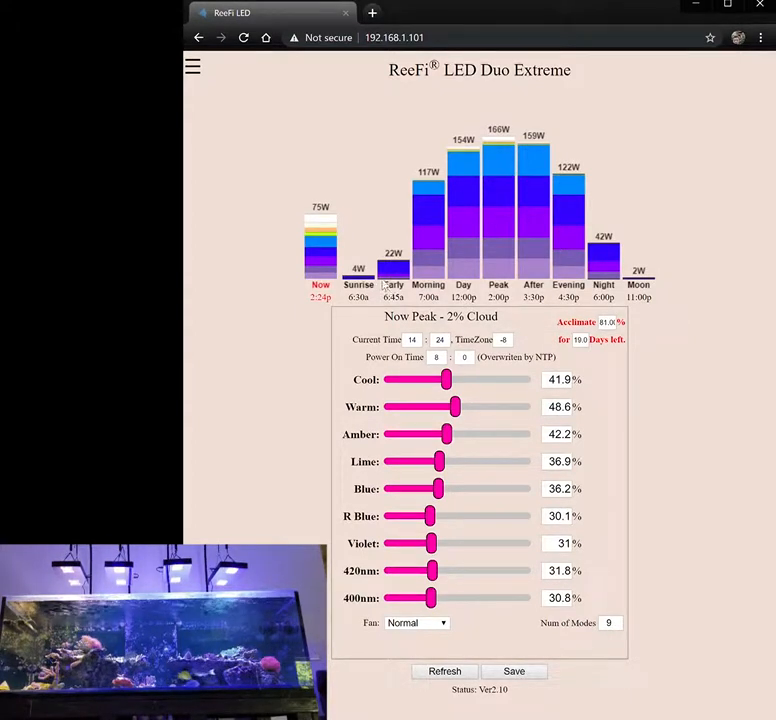
left_click(502, 255)
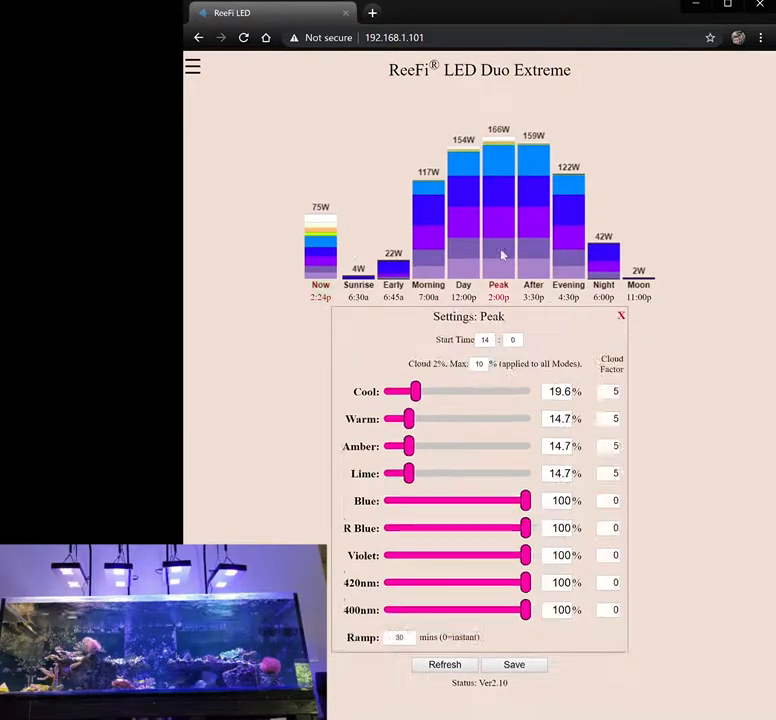
left_click(323, 274)
left_click(502, 262)
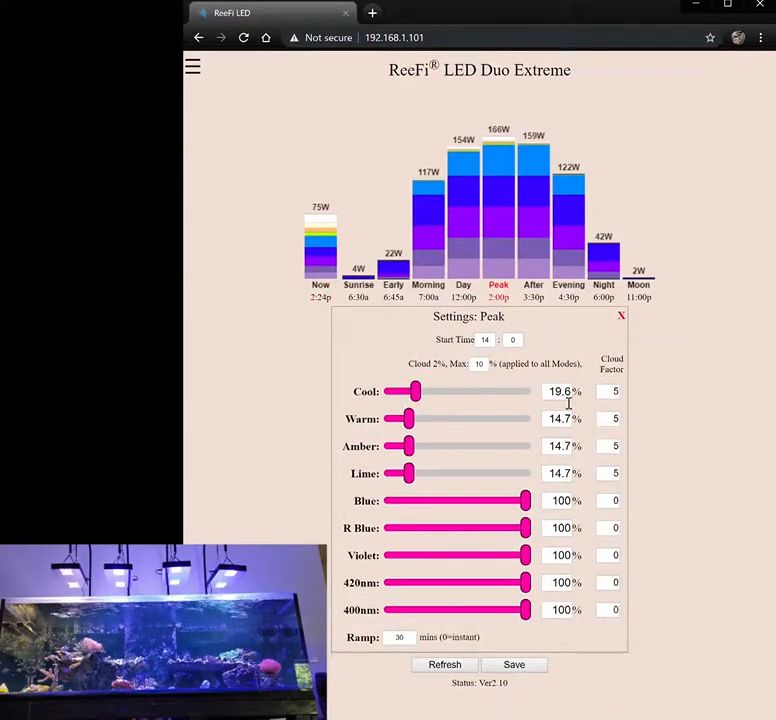
left_click(333, 270)
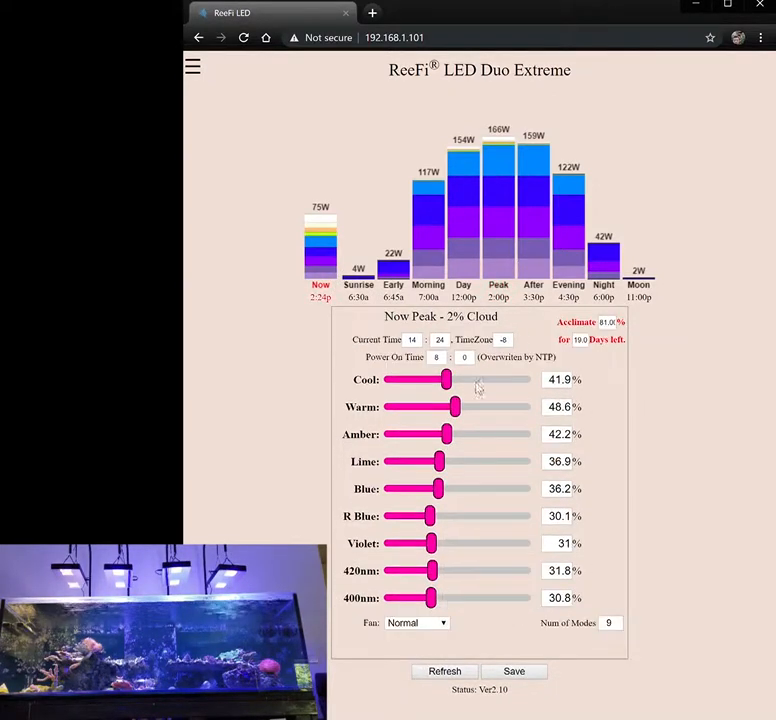
Step: Match the current levels to Peak mode with Cool 19.6%, Warm, Amber and Lime 14.7%, all other channels 100%, and save
double_click(565, 381)
type("1")
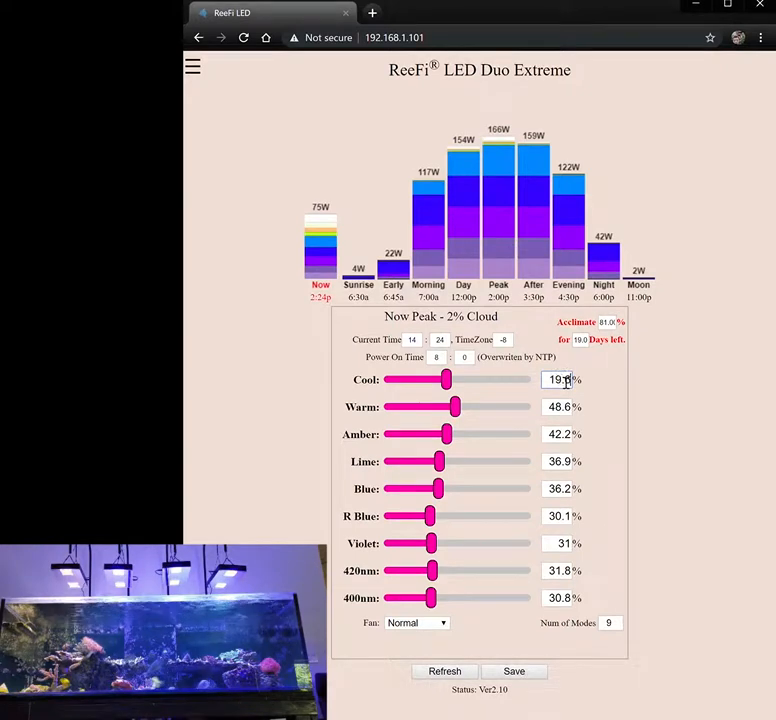
left_click(500, 258)
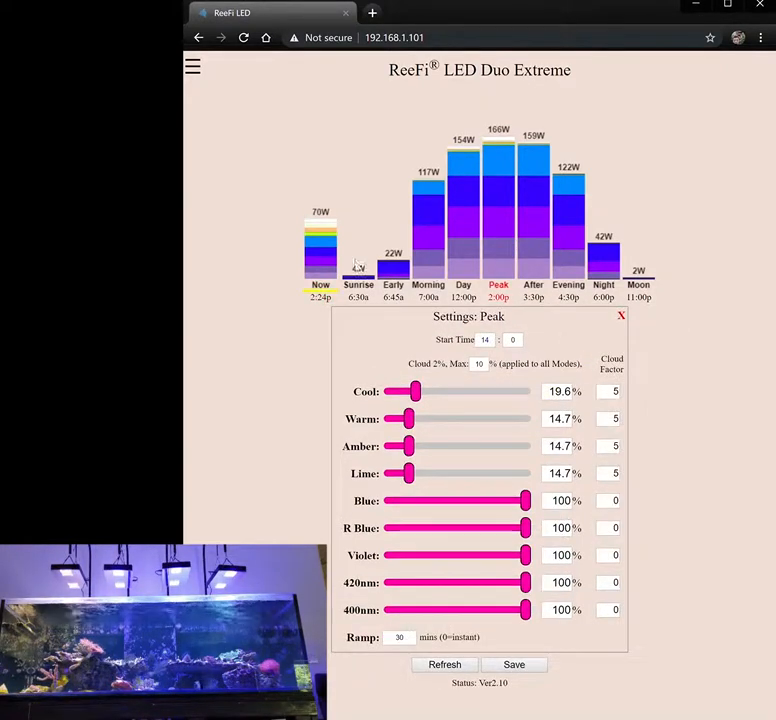
left_click(330, 258)
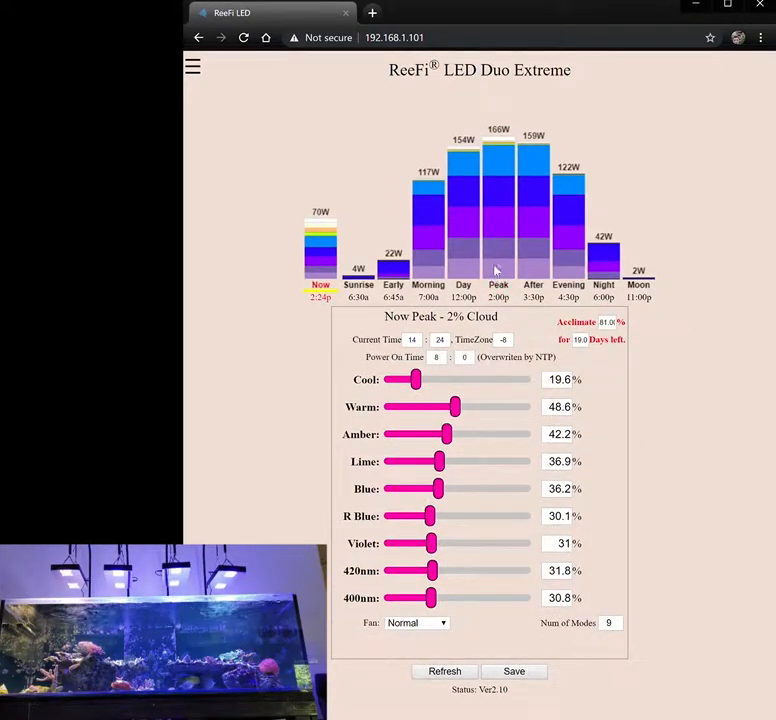
left_click(499, 256)
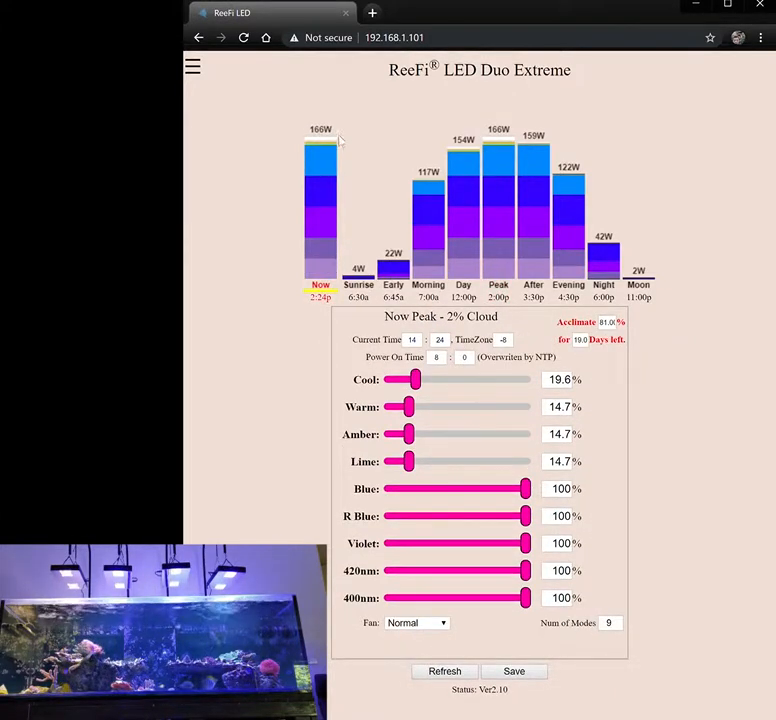
left_click(501, 243)
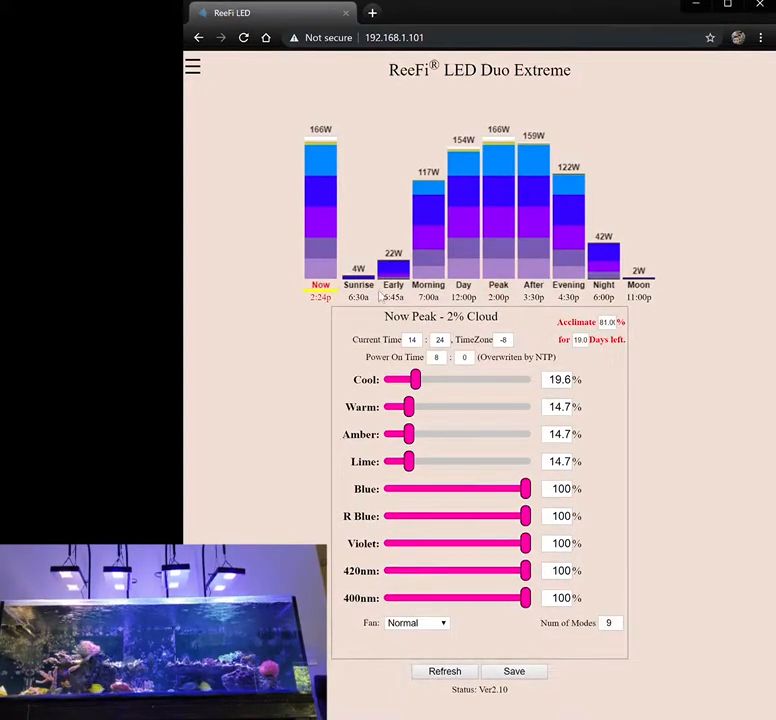
left_click(514, 673)
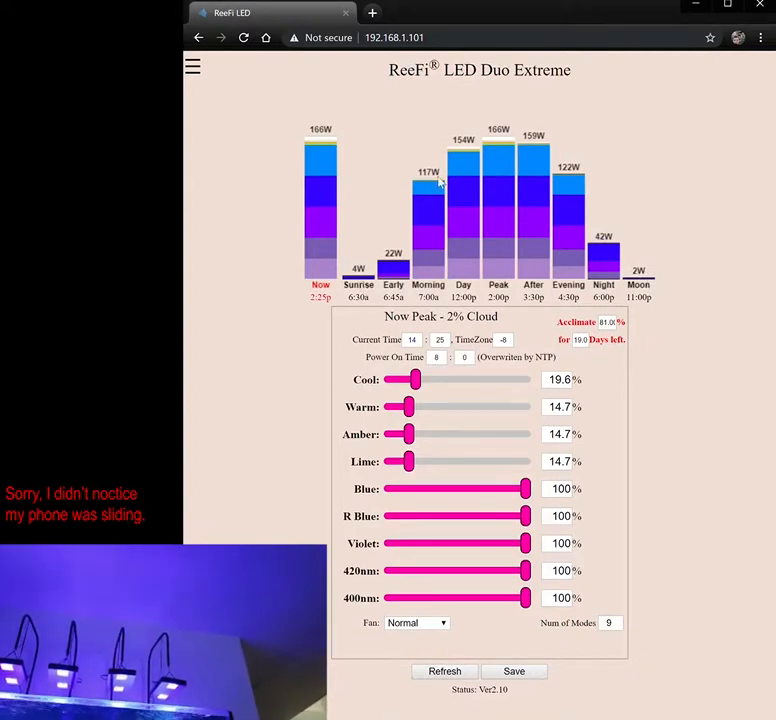
Step: Review the settings of the Peak and Day modes
left_click(507, 202)
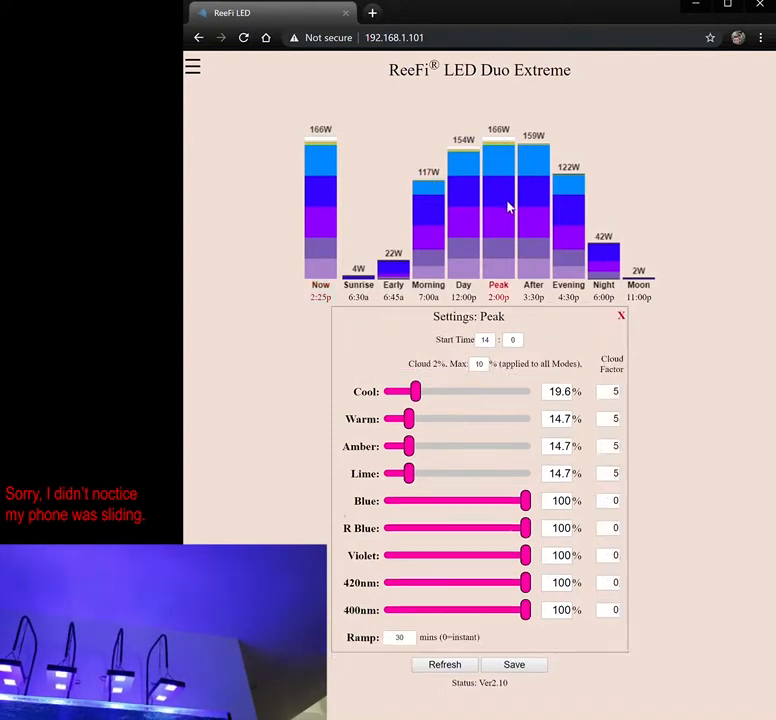
left_click(461, 238)
left_click(497, 231)
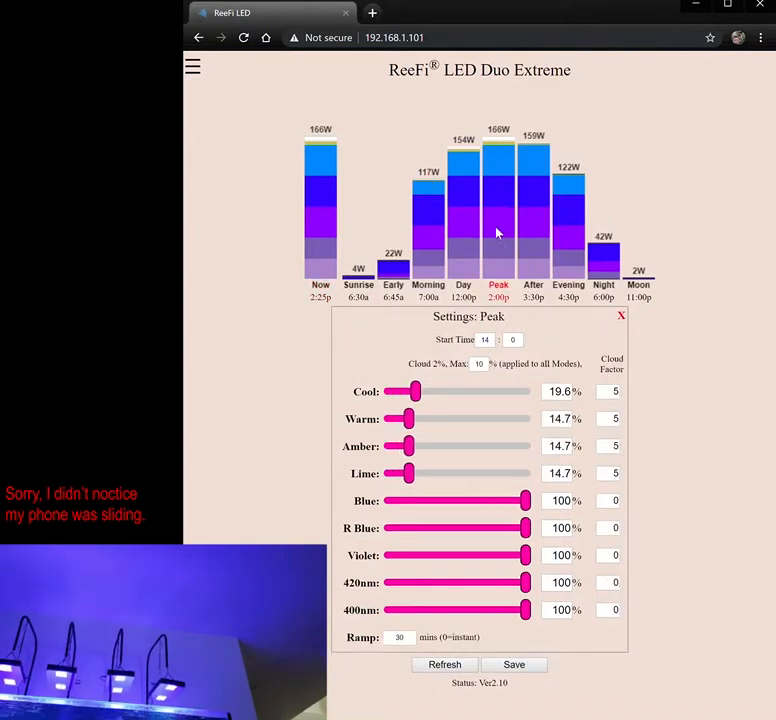
Step: Set the acclimation in the Now settings to 75% for 30 days
left_click(330, 255)
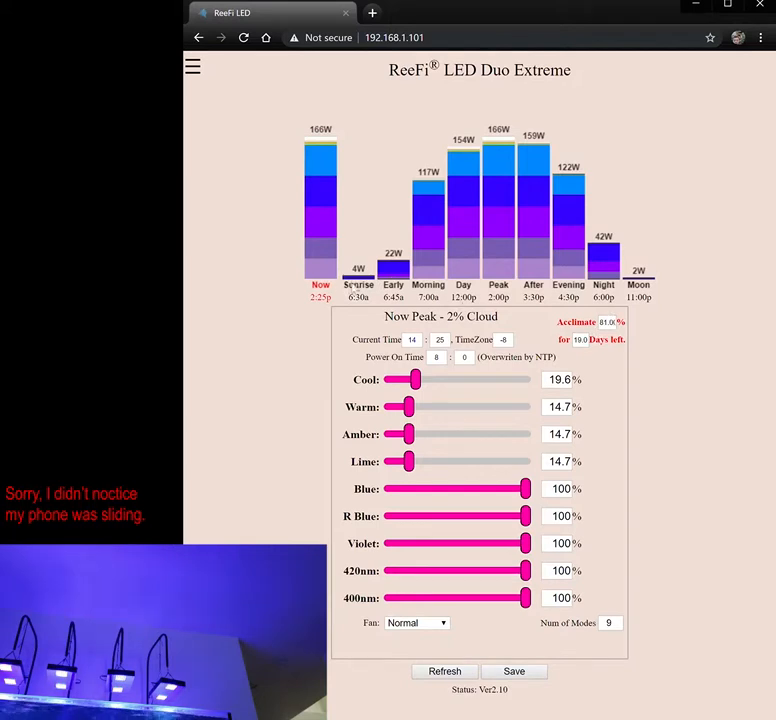
double_click(611, 327)
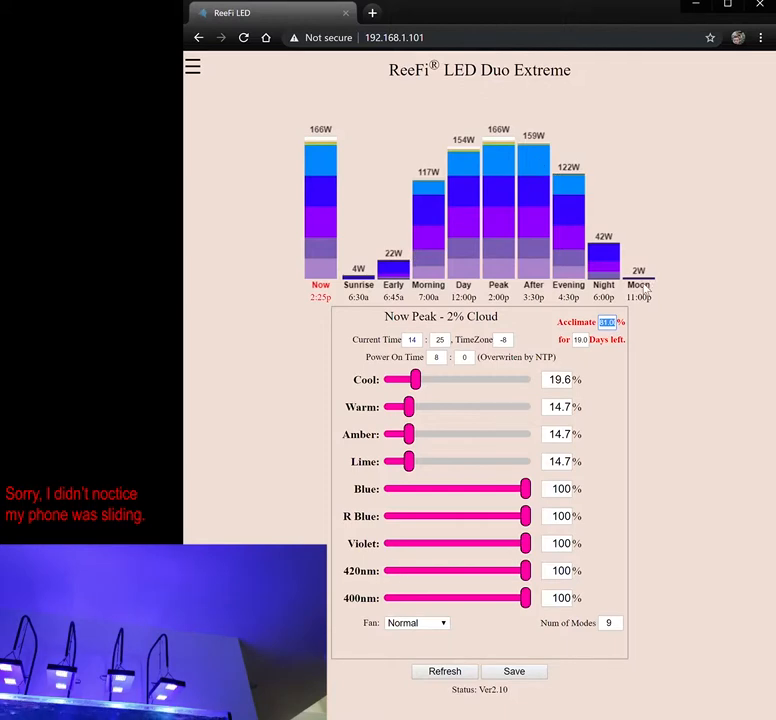
key("Tab")
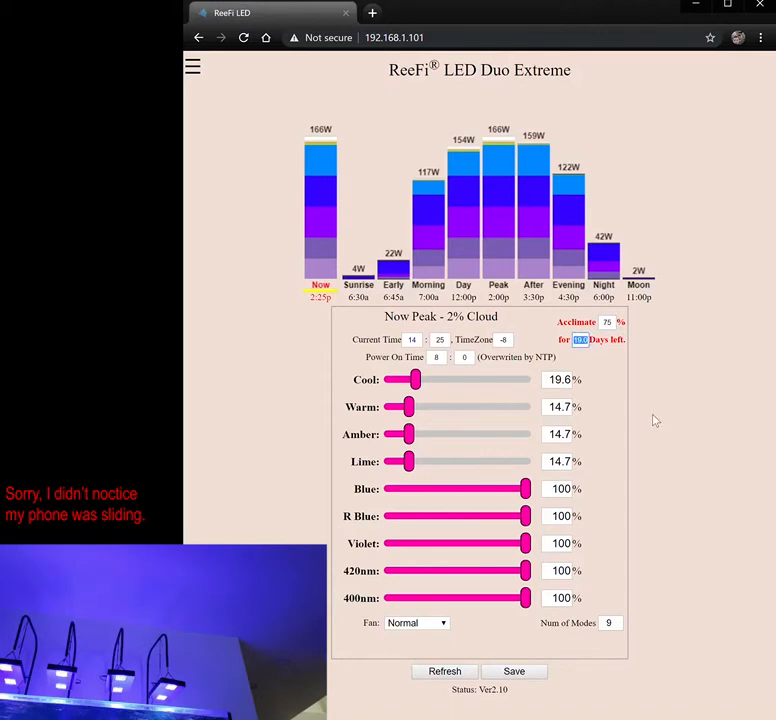
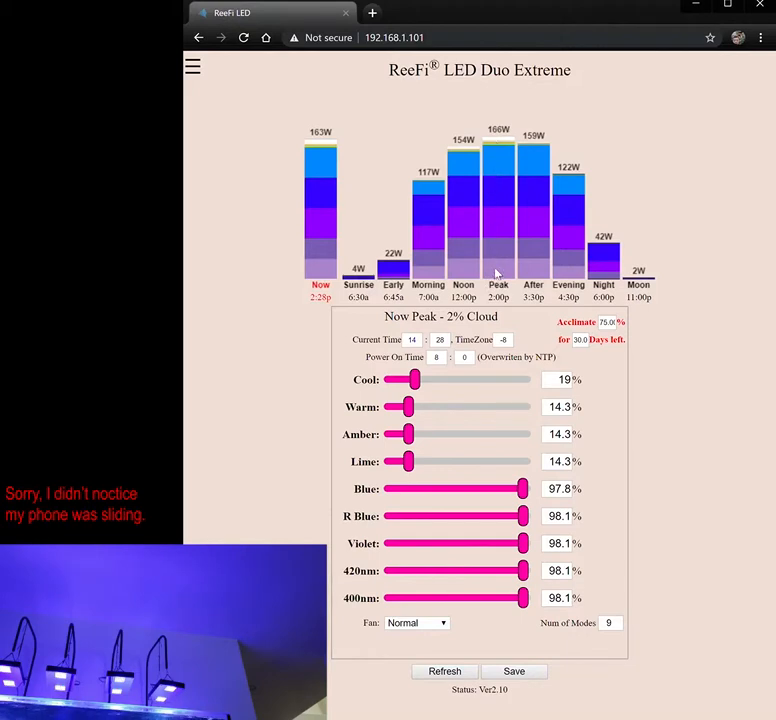
Step: View the Peak mode, open the Moon mode's settings and rename that mode to midnight
left_click(500, 270)
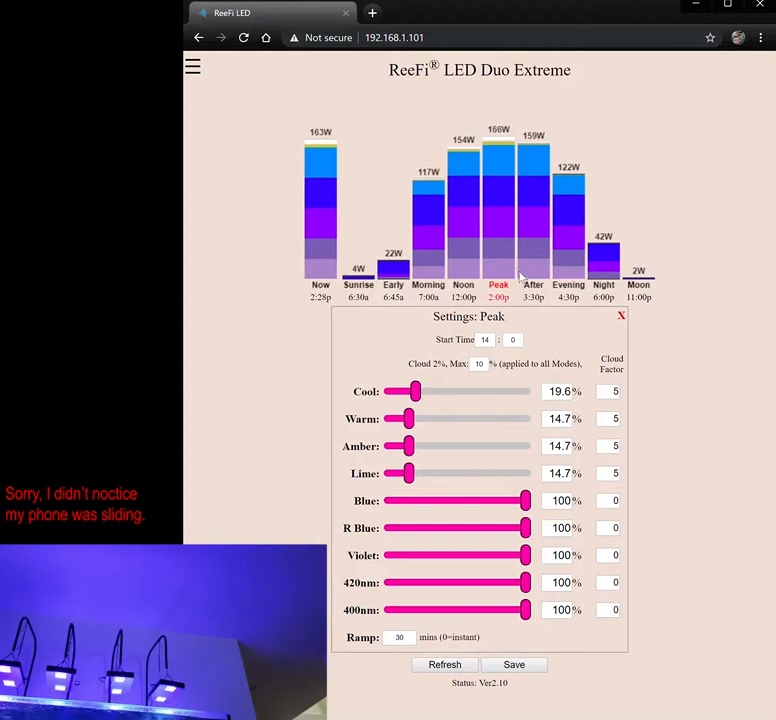
left_click(638, 279)
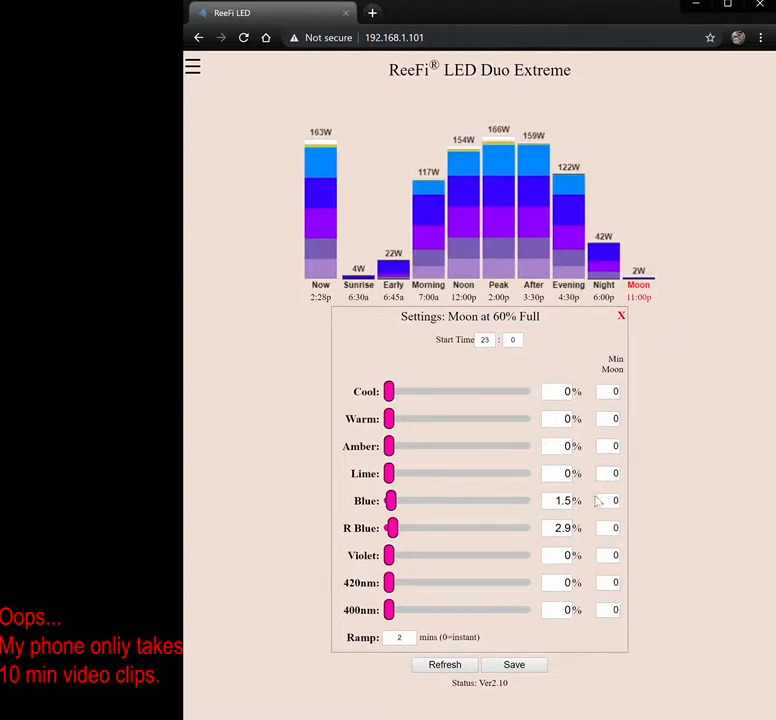
double_click(466, 318)
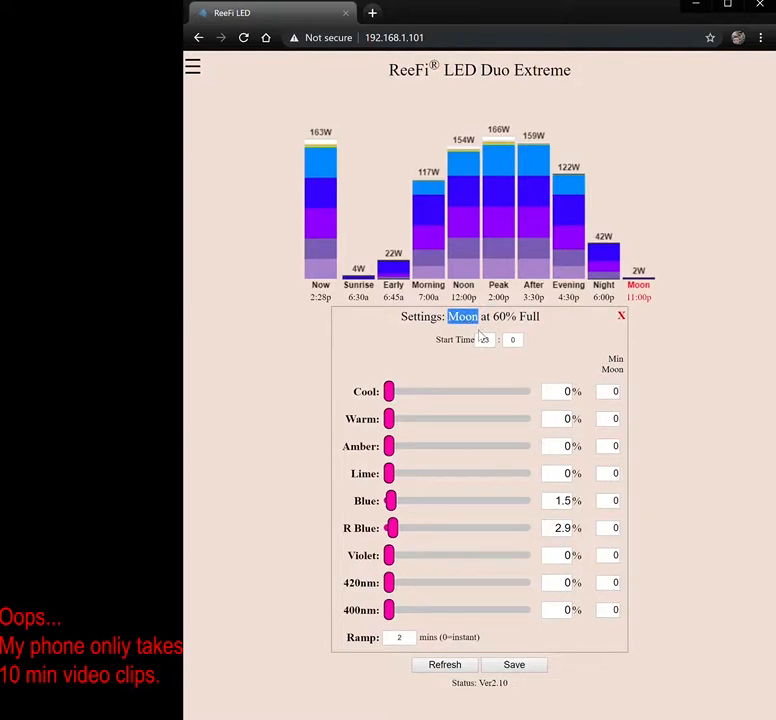
type("midnight")
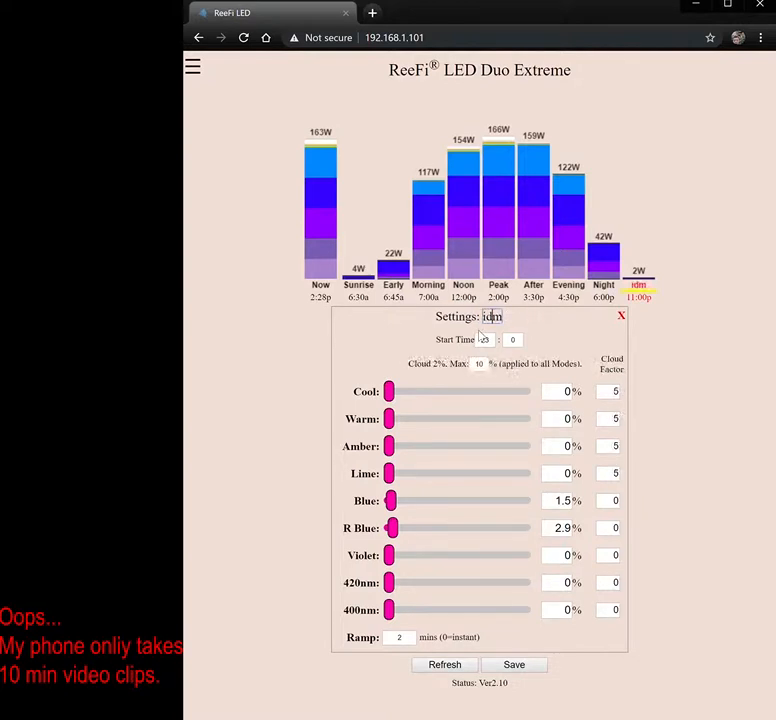
key("BackSpace")
key("BackSpace")
key("BackSpace")
key("BackSpace")
key("BackSpace")
key("BackSpace")
key("BackSpace")
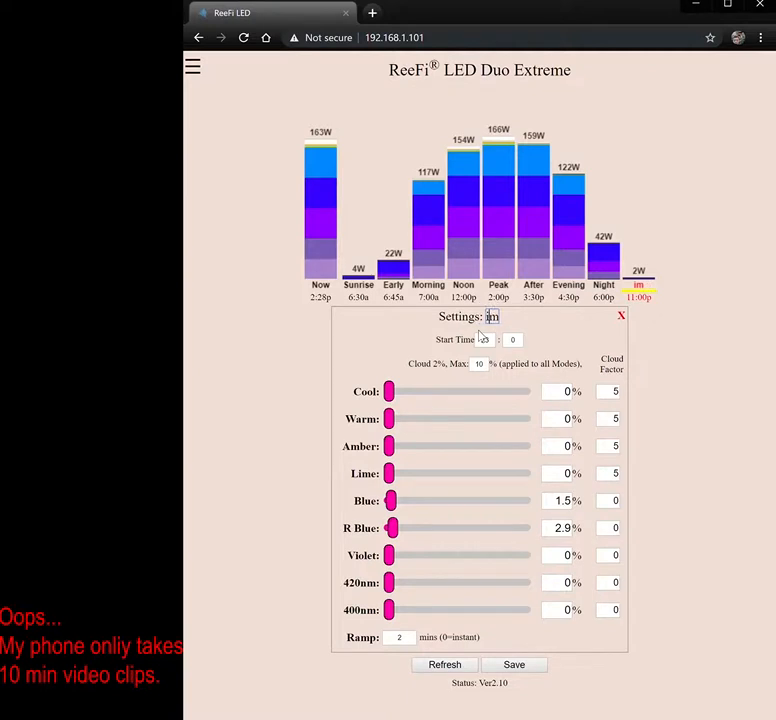
type("idnight")
key("Return")
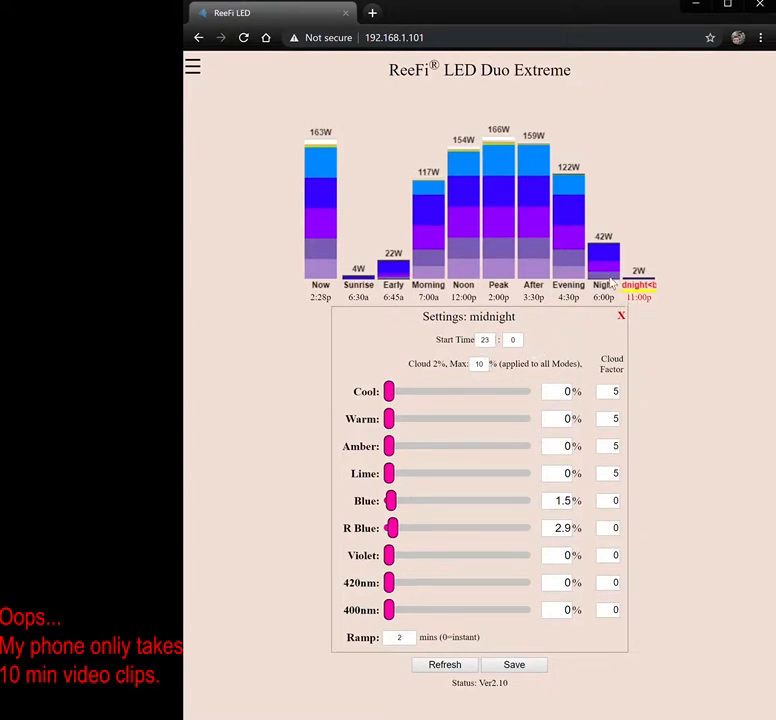
Step: Remove the extra line from the midnight mode's name, rename the mode back to Moon and reopen its settings
left_click(513, 321)
key("Return")
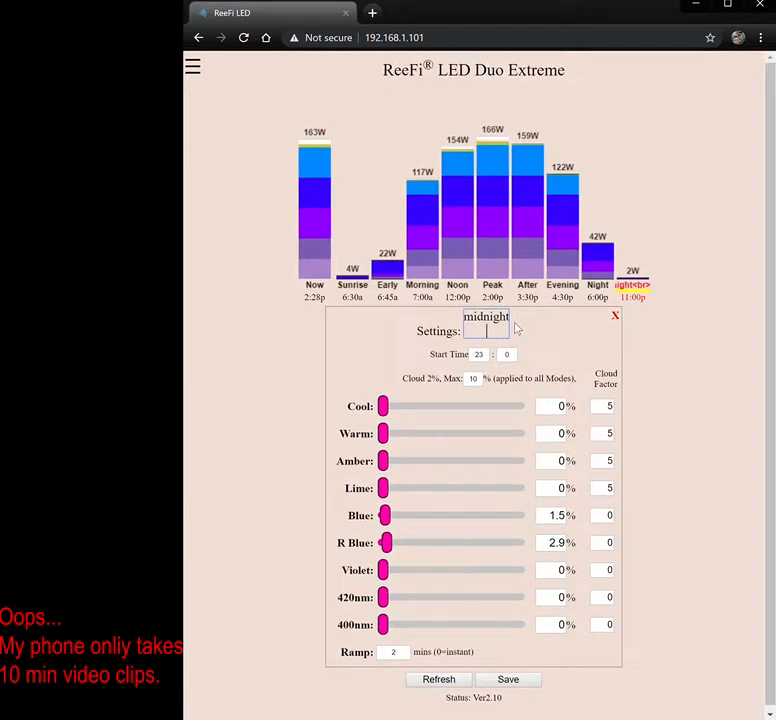
key("BackSpace")
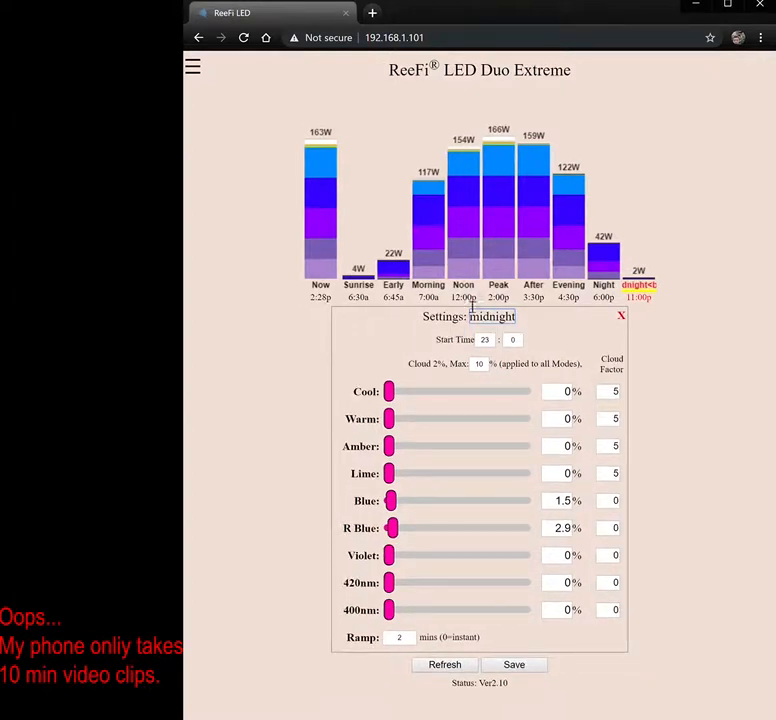
left_click(381, 338)
double_click(494, 316)
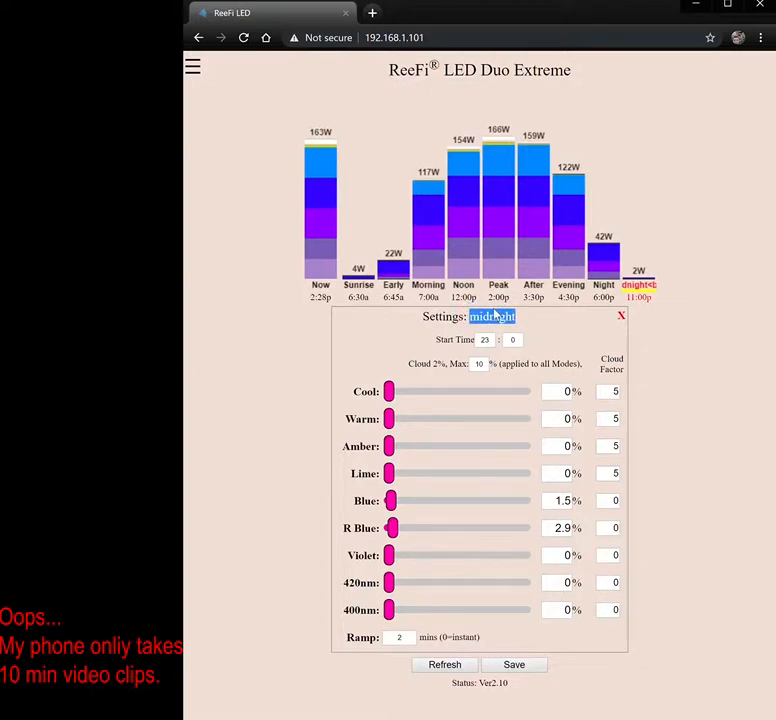
type("Moon")
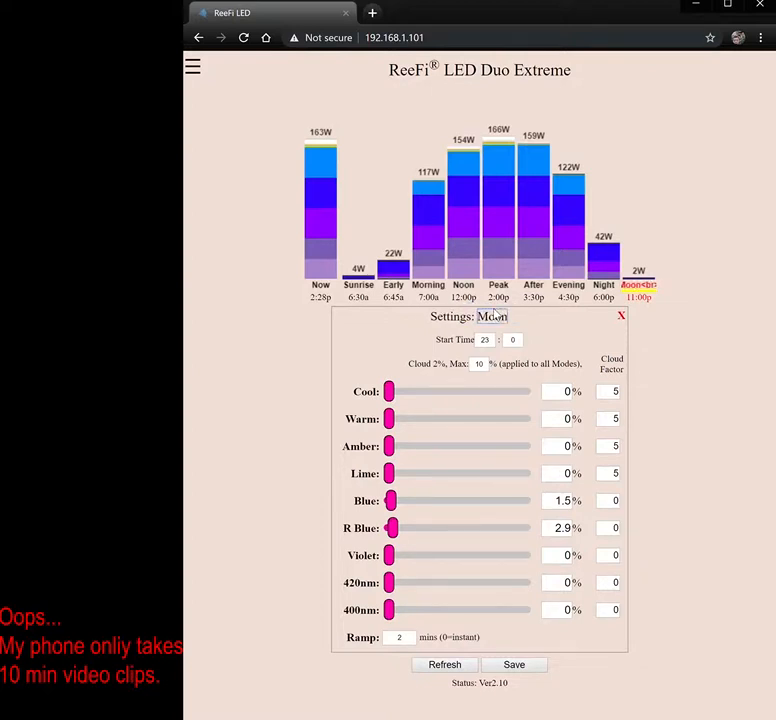
left_click(554, 324)
left_click(607, 265)
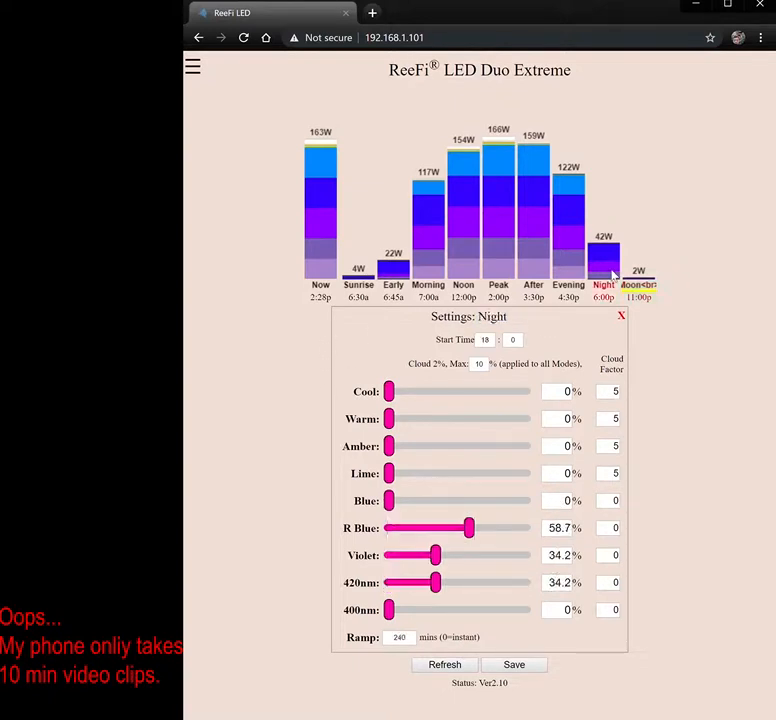
left_click(637, 277)
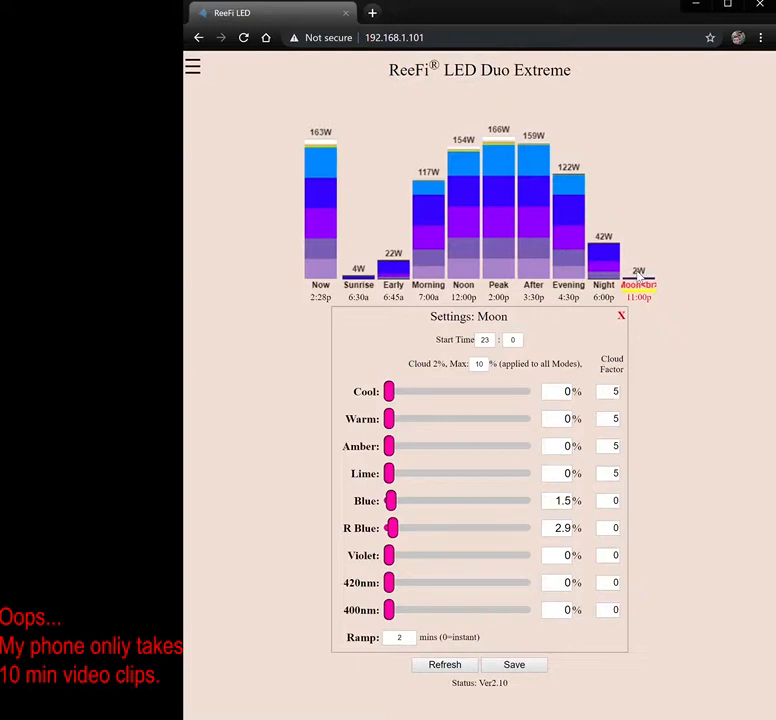
Step: Try to clean up the Moon mode's name, reload the stored settings from the light and reopen the Moon mode
left_click(512, 323)
left_click_drag(494, 322, 516, 320)
left_click(504, 320)
left_click(530, 266)
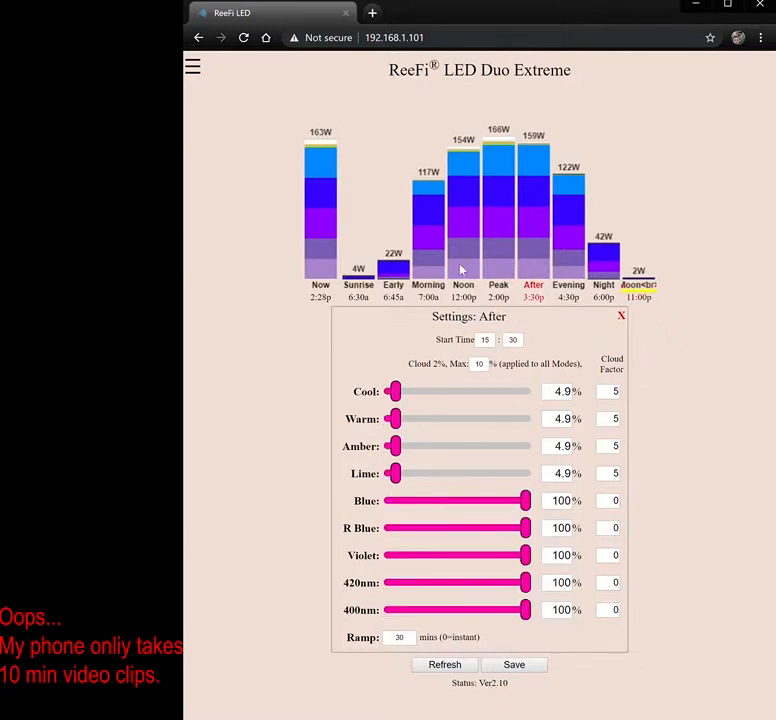
left_click(434, 671)
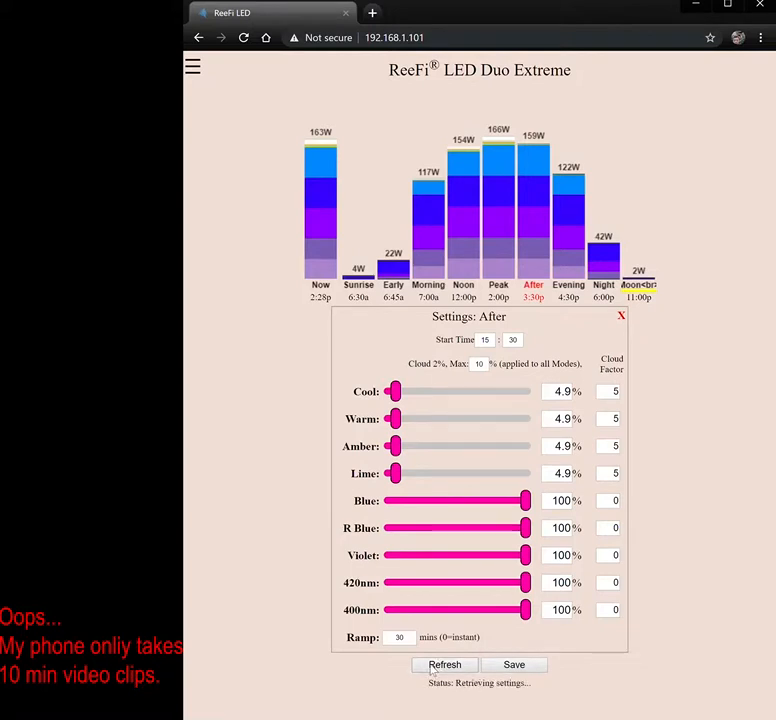
left_click(639, 276)
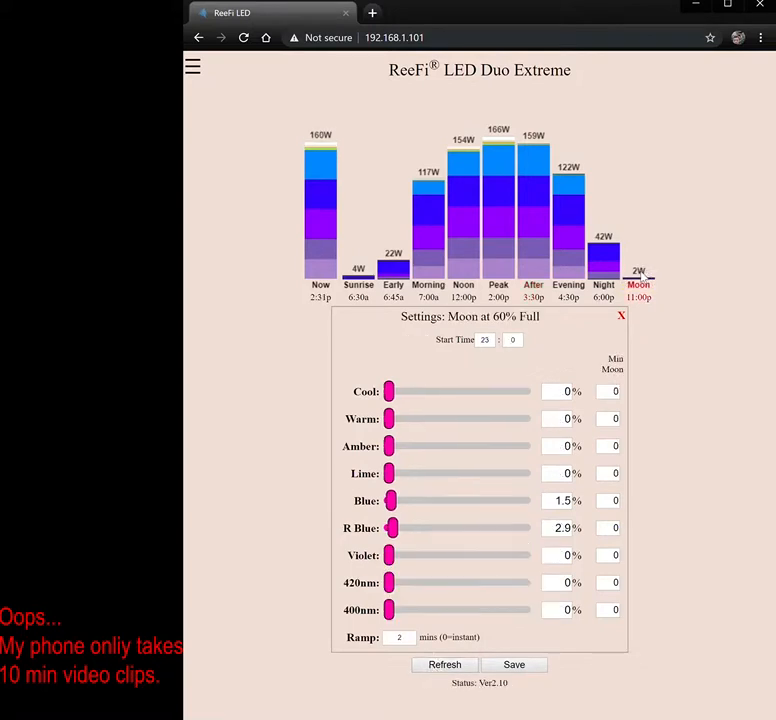
Step: Rename the Moon mode to Midnight and look at the Night and Evening modes' settings
double_click(472, 320)
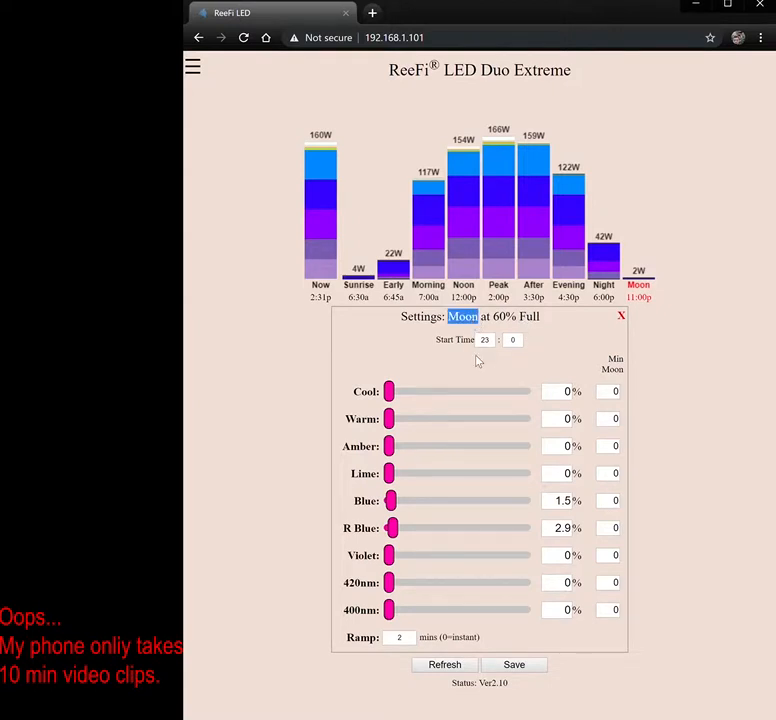
type("M")
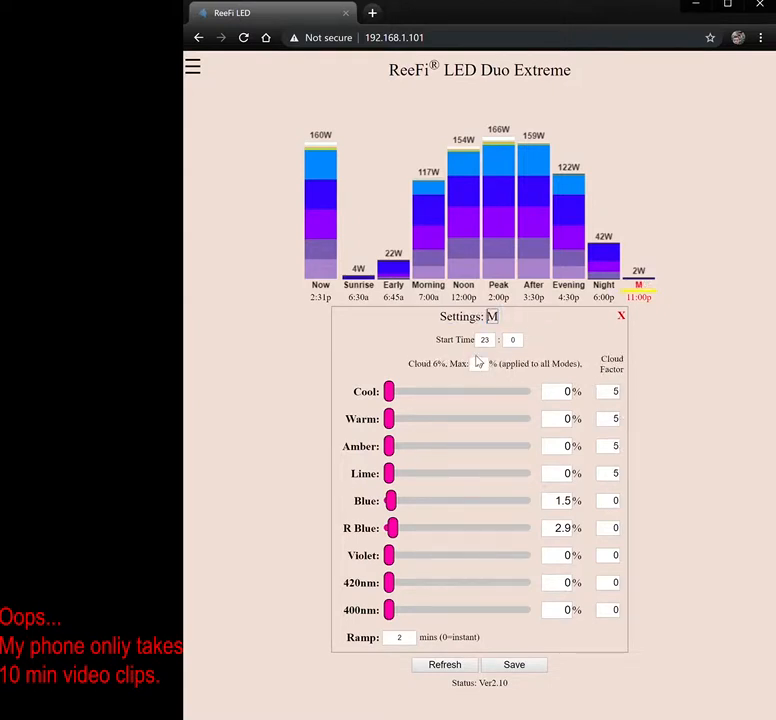
type("idnight")
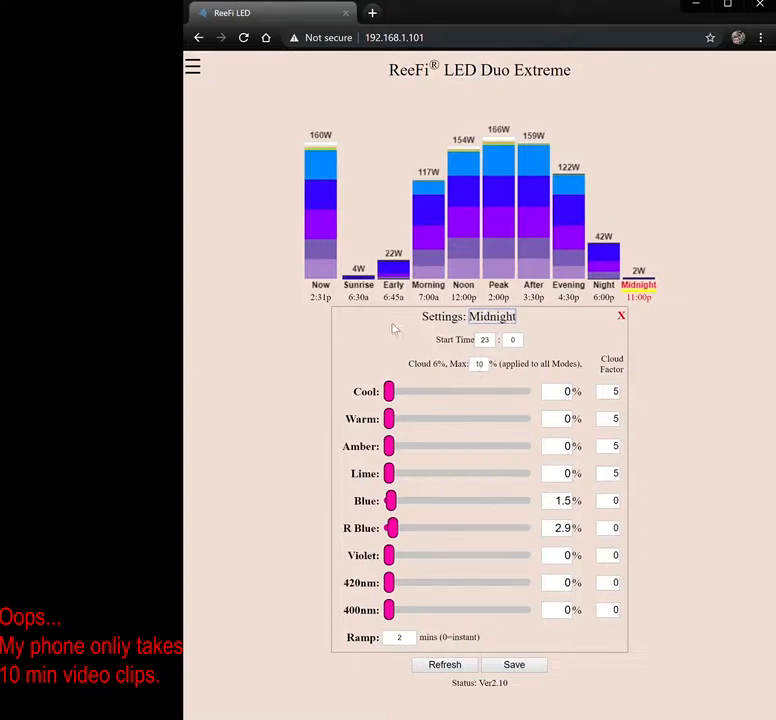
left_click(272, 321)
left_click(606, 266)
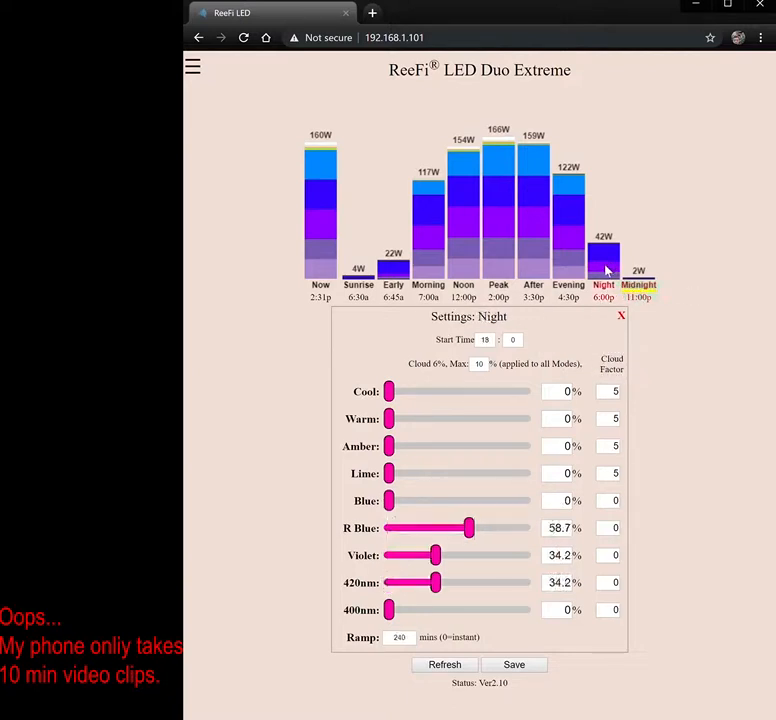
left_click(576, 256)
left_click(607, 264)
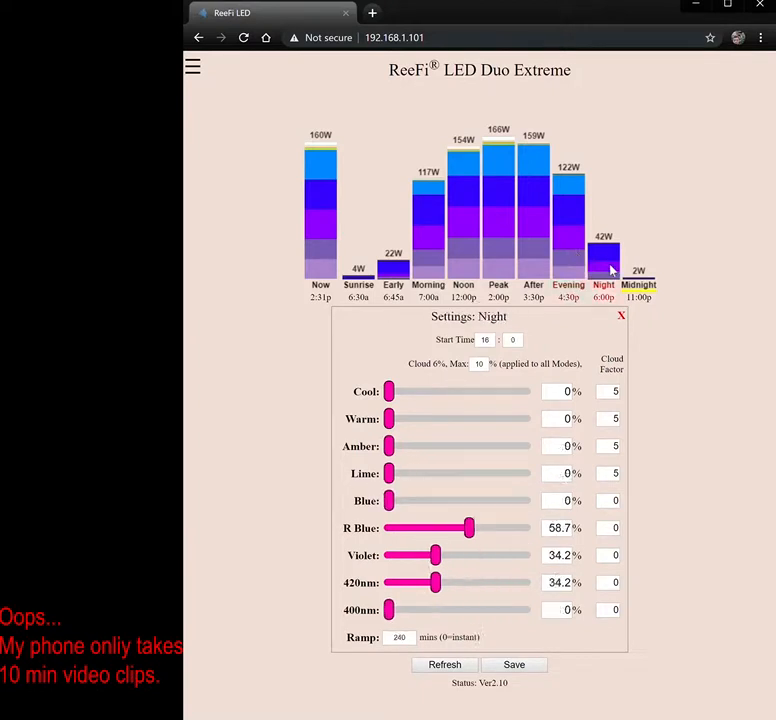
Step: Rename the Midnight mode back to Moon
left_click(640, 280)
double_click(511, 318)
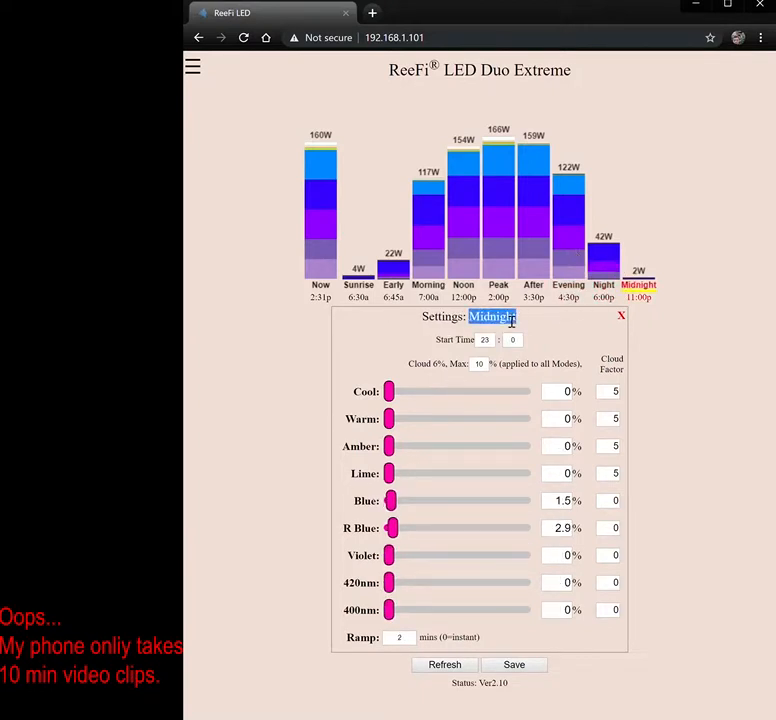
type("Moon")
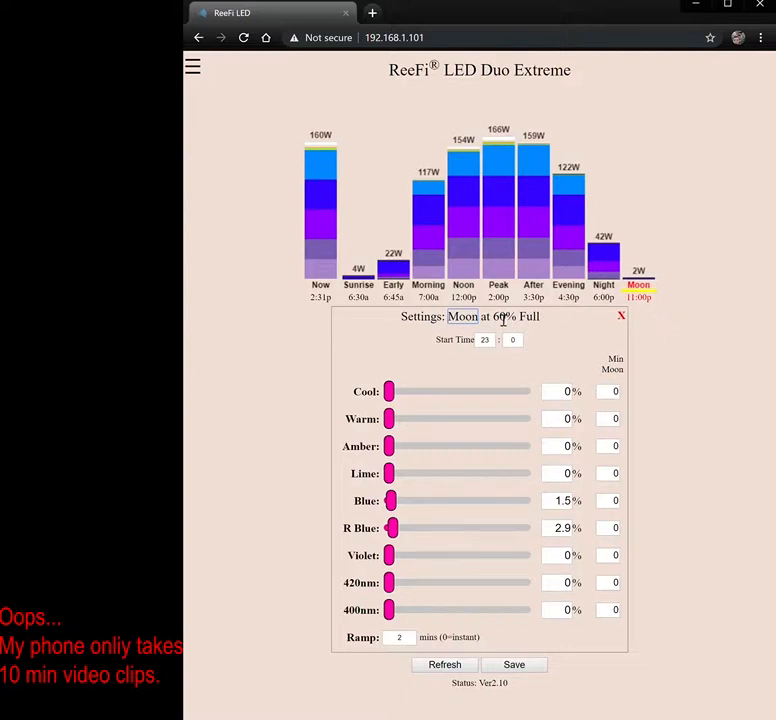
left_click(711, 372)
Step: Review the settings of the Noon, After, Evening and Morning modes, and return to the Now settings
left_click(320, 240)
left_click(461, 262)
left_click(524, 266)
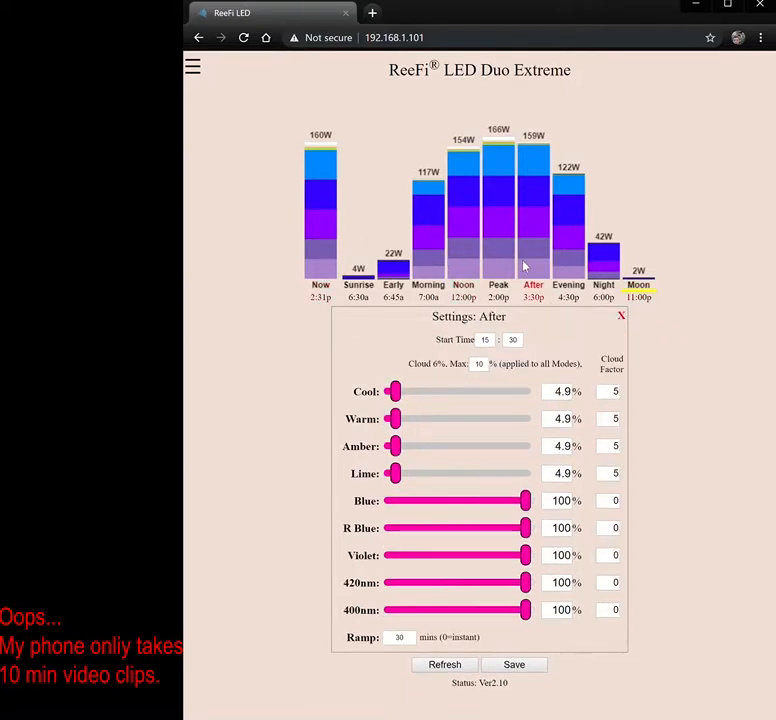
left_click(572, 282)
left_click(428, 282)
left_click(330, 278)
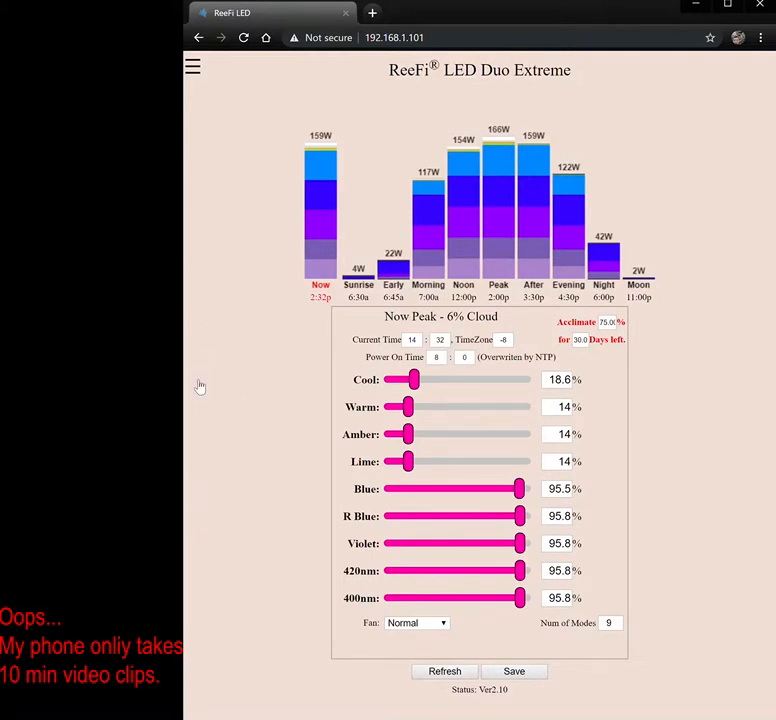
Step: Open the control page for the whole Aquarium 1 group of lights
mouse_move(196, 385)
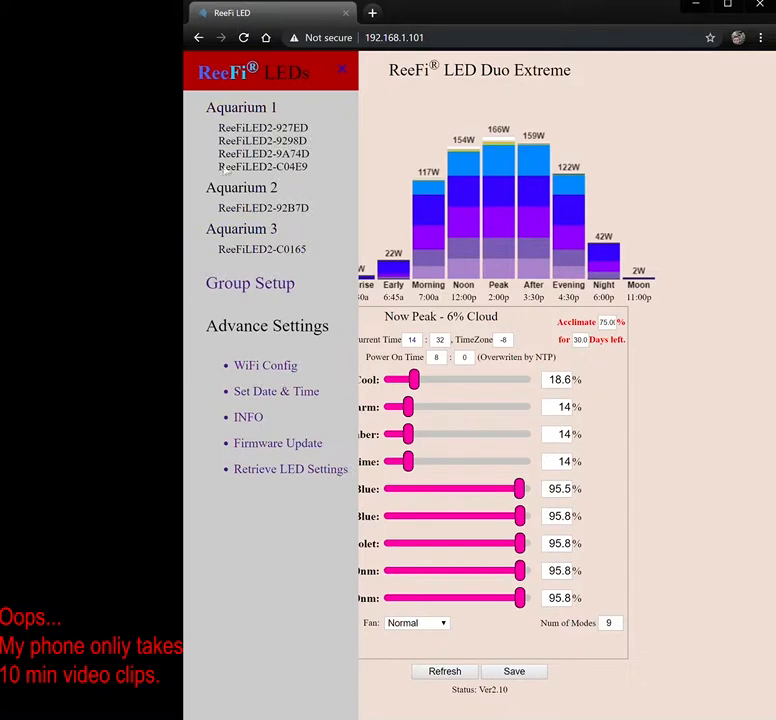
left_click(211, 565)
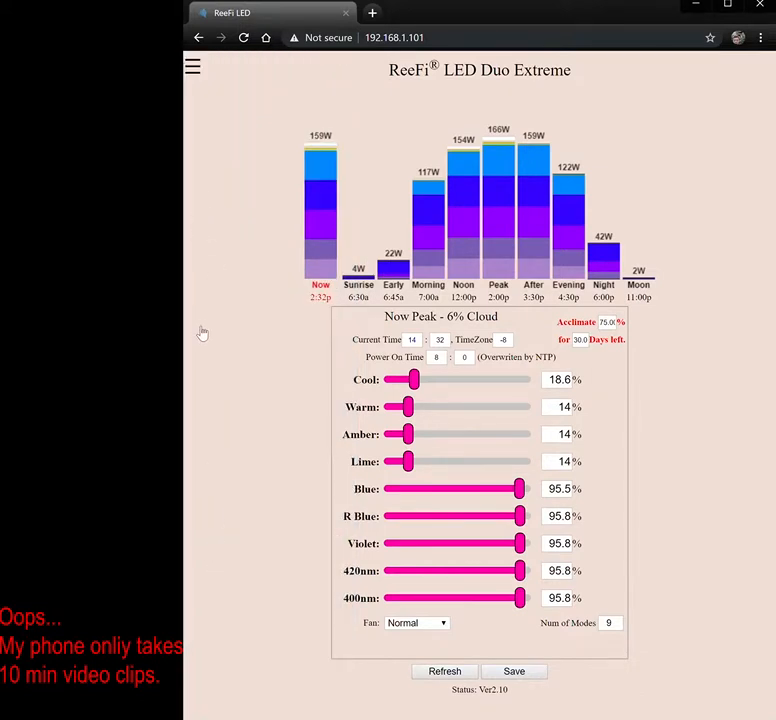
mouse_move(199, 300)
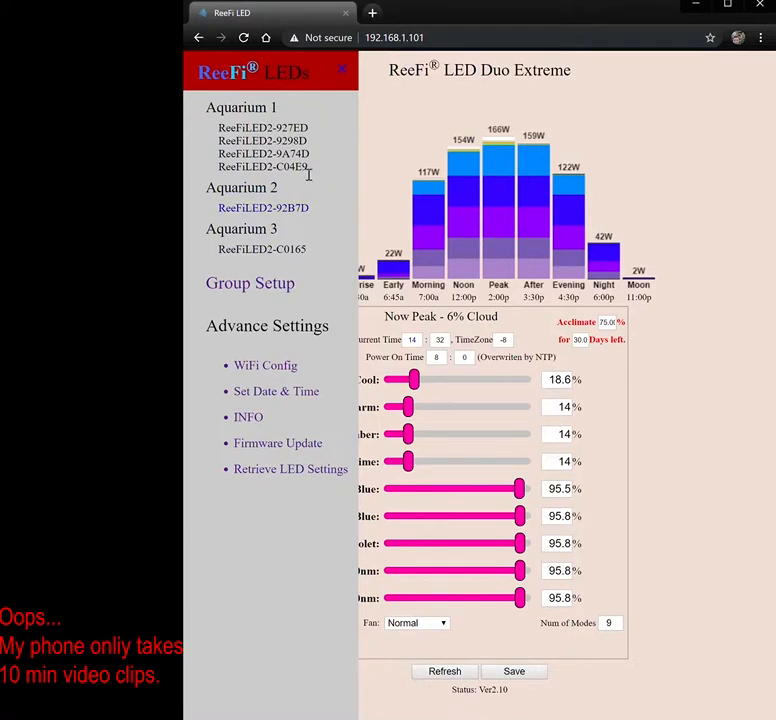
left_click(236, 114)
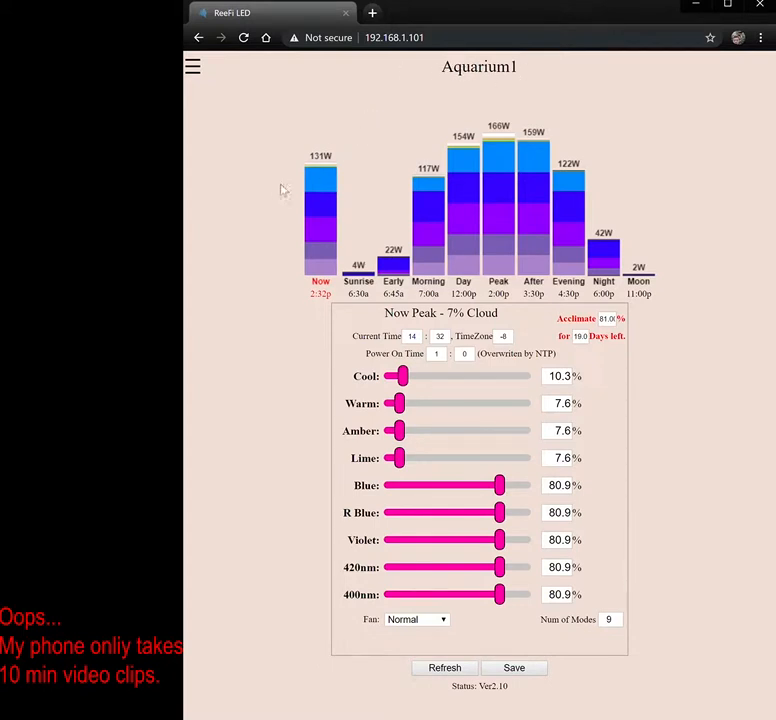
Step: Copy the Night mode's levels to Aquarium1's current output, with R Blue 58.7%, Violet and 420nm 34.2%, and save
double_click(606, 256)
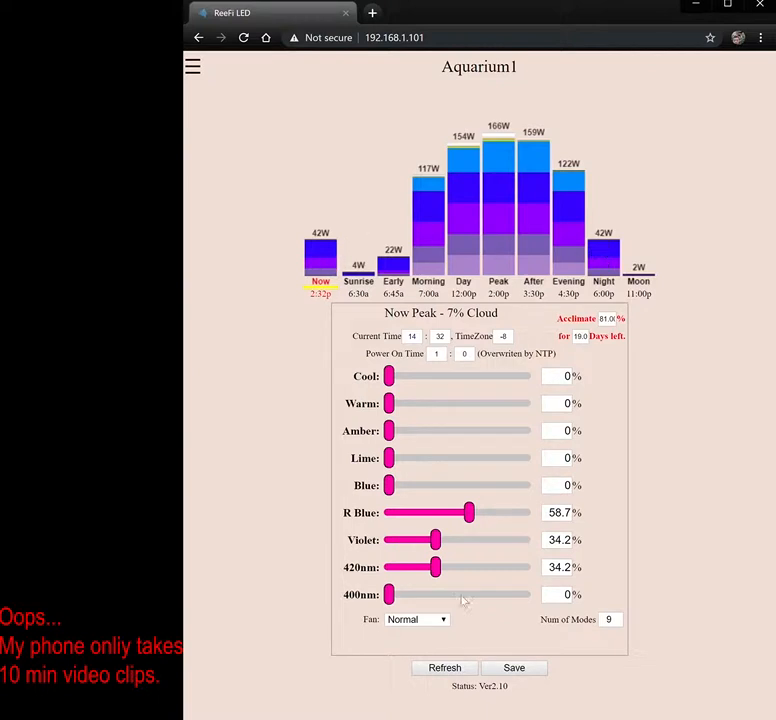
left_click(516, 671)
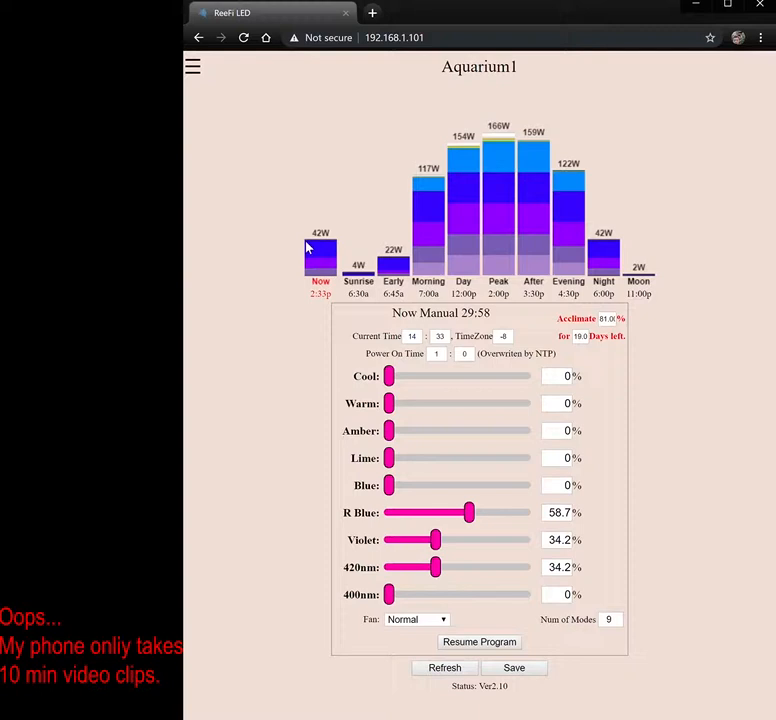
Step: Copy the Peak mode's levels to Aquarium1's current output, with Cool 19.6%, Warm, Amber and Lime 14.7%, remaining channels 100%, and save
left_click(502, 262)
left_click(502, 262)
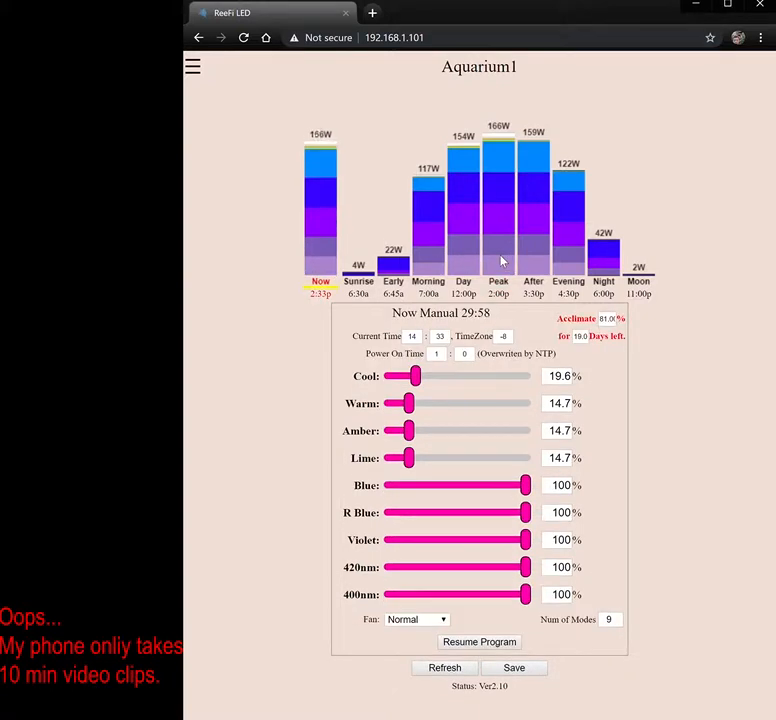
left_click(514, 668)
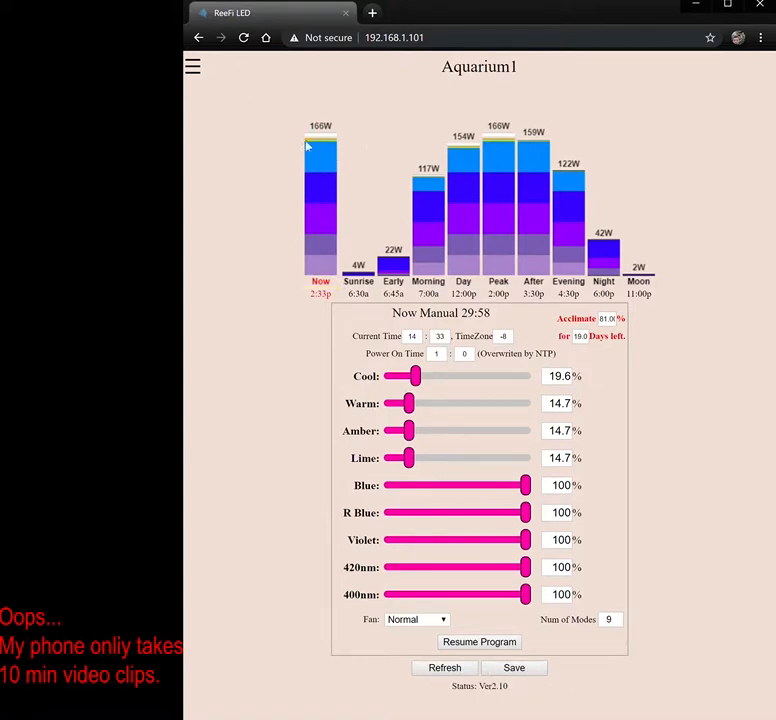
Step: In the group setup, assign lights ReeFiLED2-9A74D and ReeFiLED2-C04E9 to aquarium 4, save, and check the regrouped light list
left_click(193, 66)
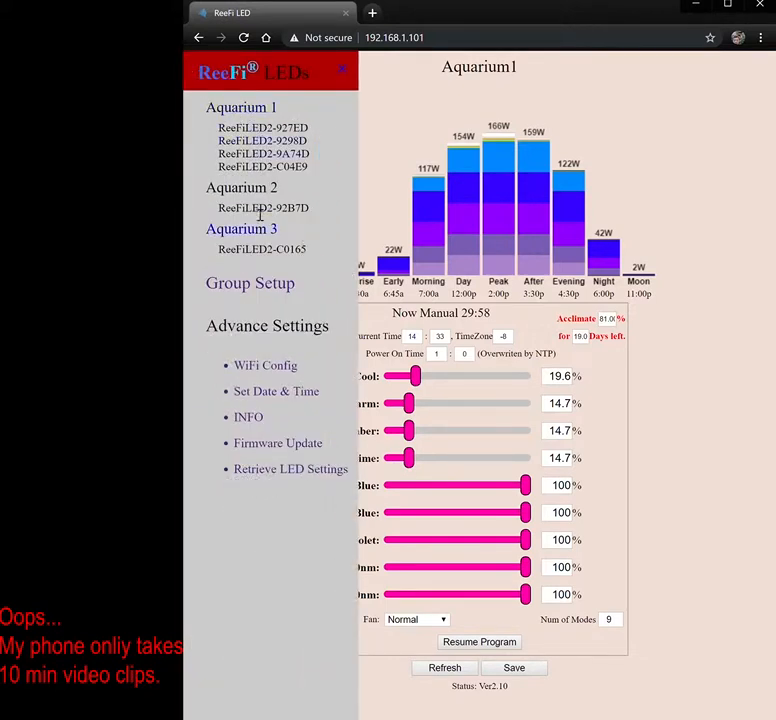
left_click(237, 296)
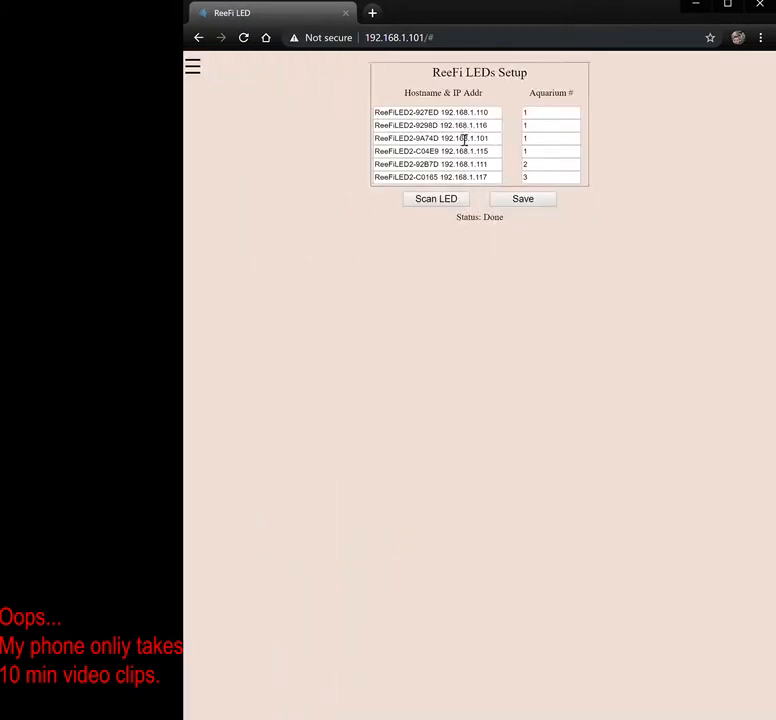
double_click(525, 139)
key("Tab")
left_click(536, 202)
left_click(195, 72)
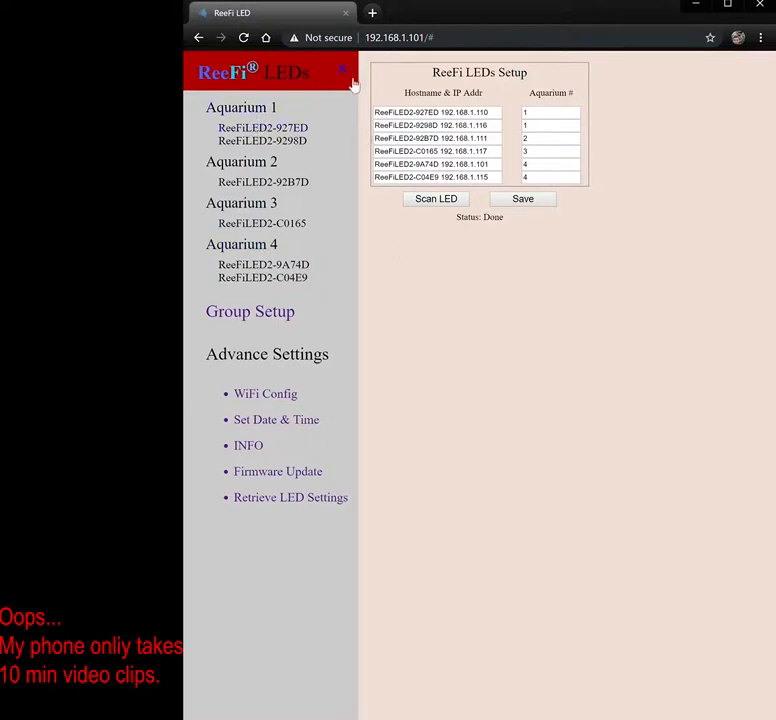
left_click(347, 76)
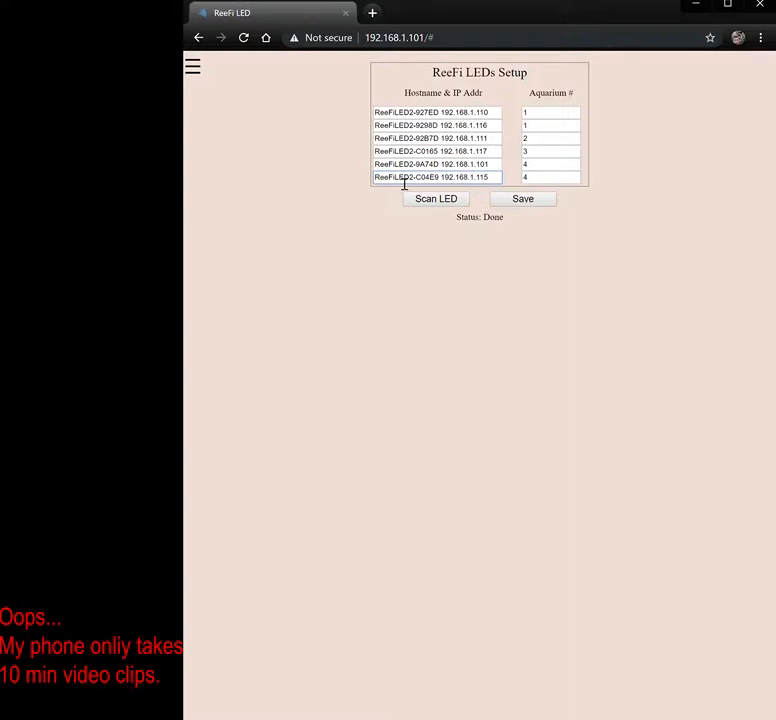
Step: Reassign ReeFiLED2-9A74D and ReeFiLED2-C04E9 to aquarium 1, save the grouping, and open the Aquarium 1 control page
left_click(500, 178)
key("shift+Tab")
type("1")
key("Tab")
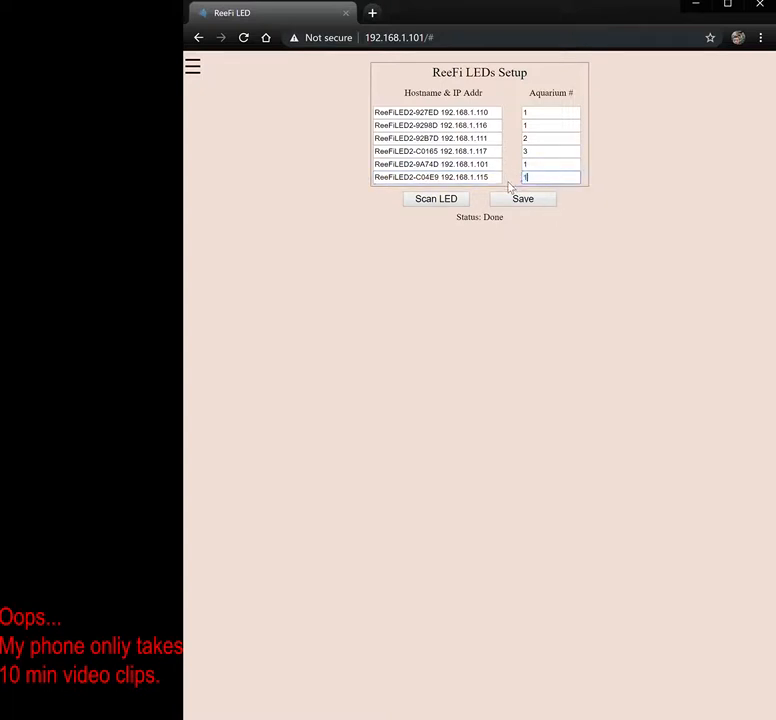
left_click(530, 203)
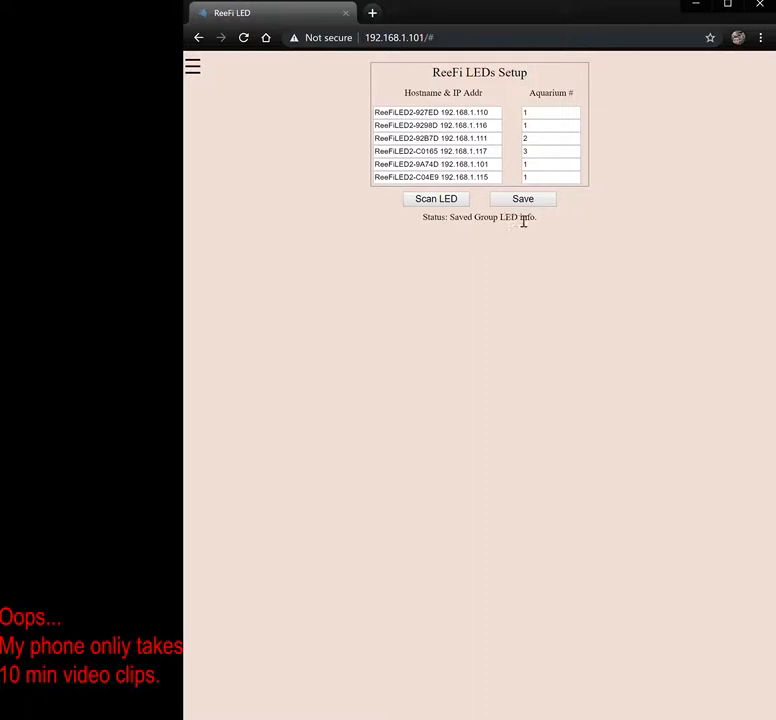
left_click(192, 68)
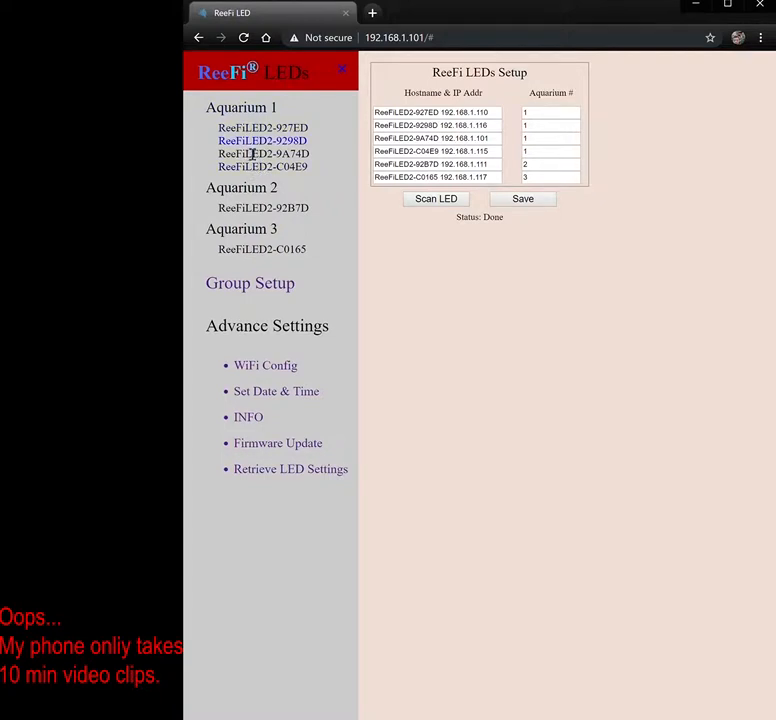
left_click(241, 110)
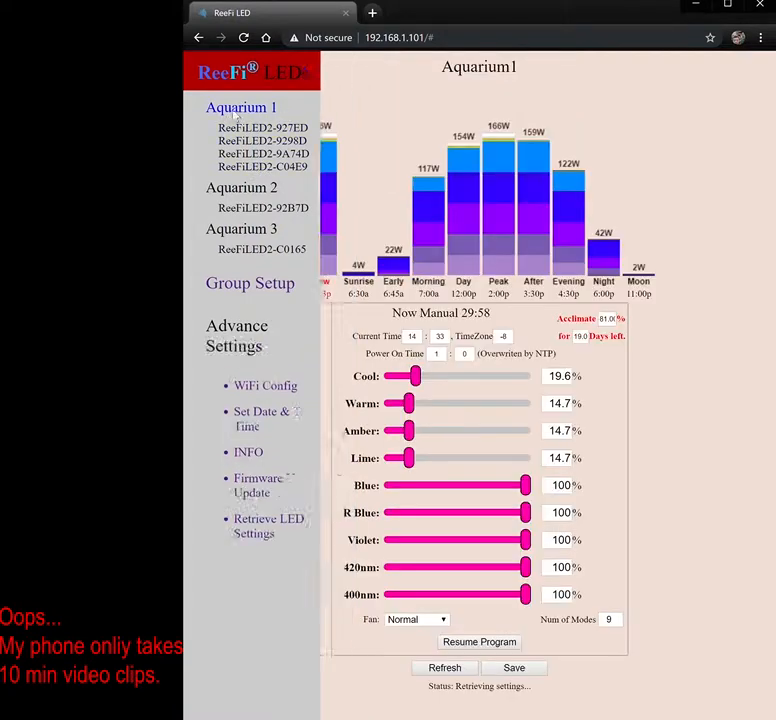
Step: Open the WiFi configuration, rescan for networks, and choose ReeFi as the SSID without saving
left_click(192, 80)
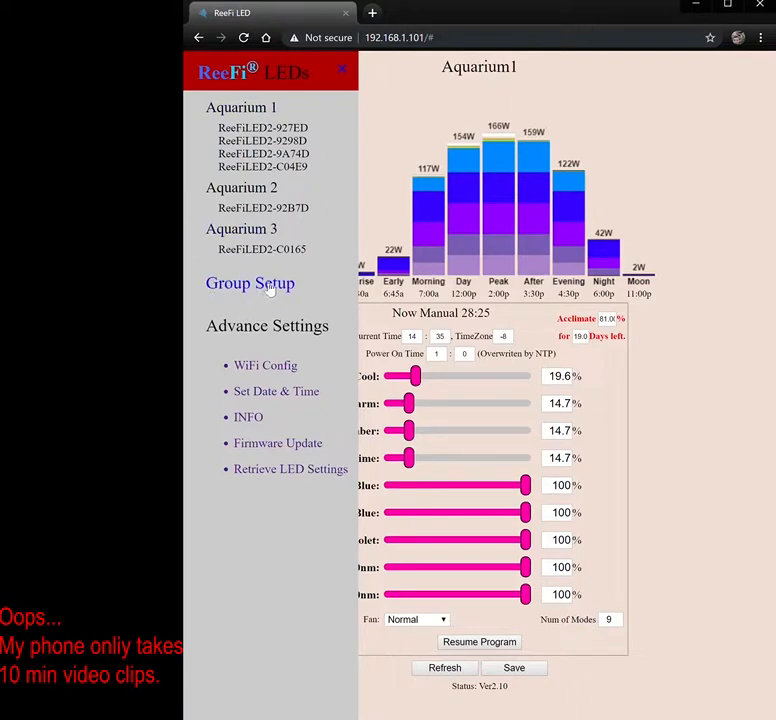
left_click(258, 370)
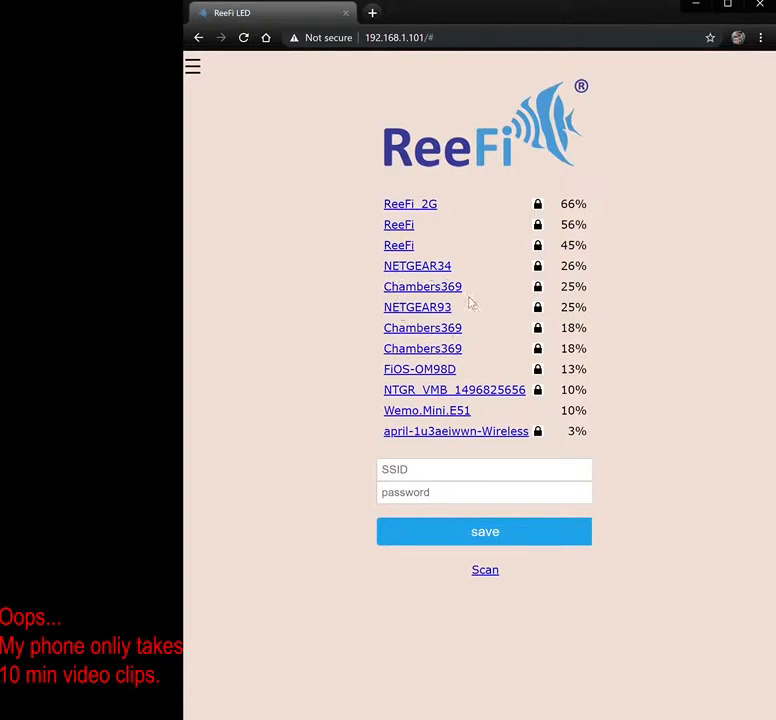
left_click(490, 578)
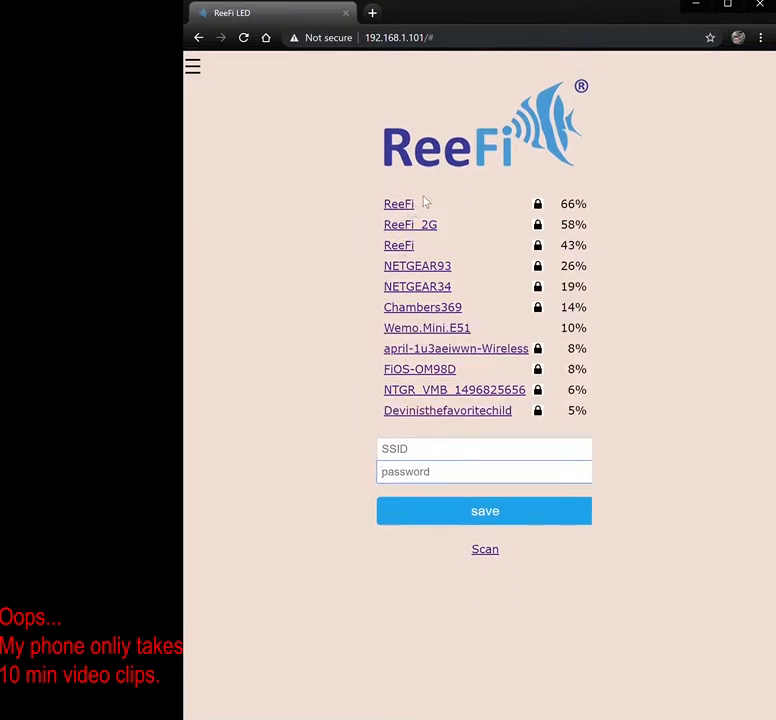
left_click(409, 246)
left_click(412, 227)
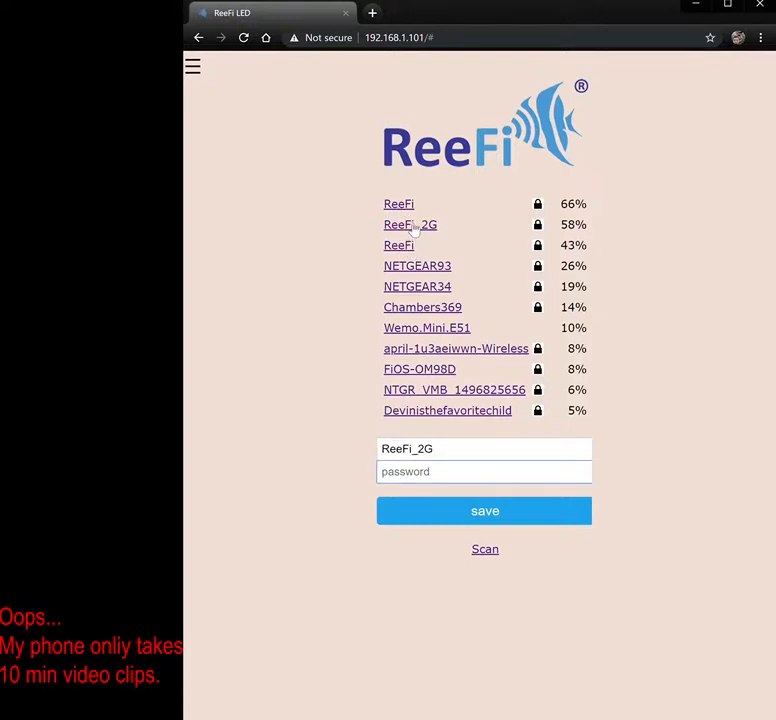
left_click(397, 204)
Step: Open the date and time settings and fill them in from the browser's clock, without saving to the light
left_click(196, 70)
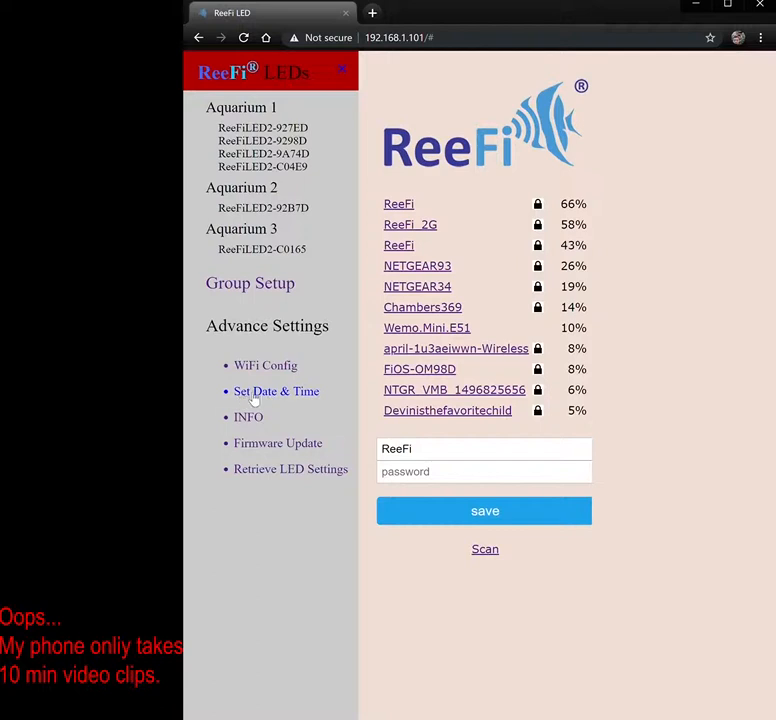
left_click(262, 396)
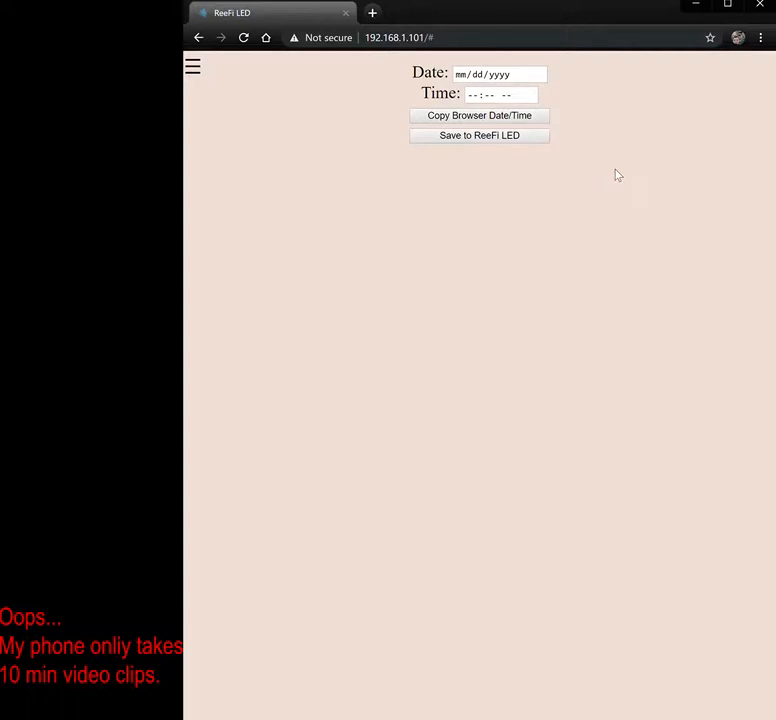
left_click(462, 117)
Step: Open the light's information page and examine its firmware version, LED power level, fan speed and fan power
left_click(195, 68)
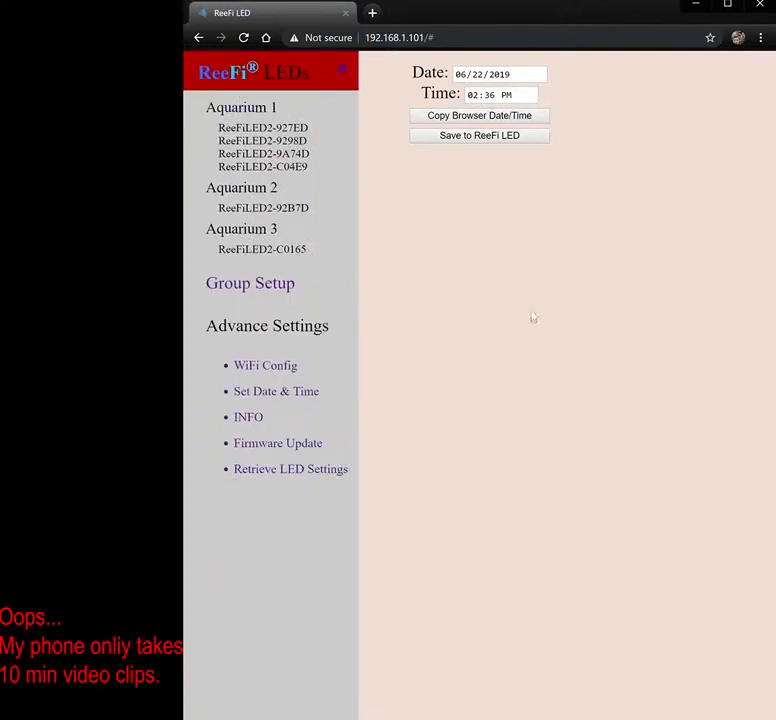
left_click(250, 418)
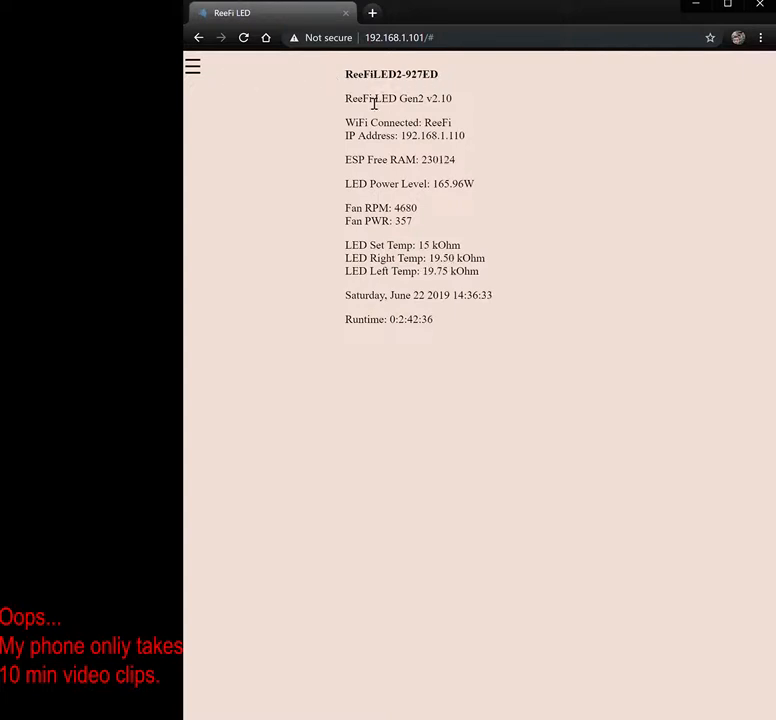
left_click_drag(426, 104, 457, 102)
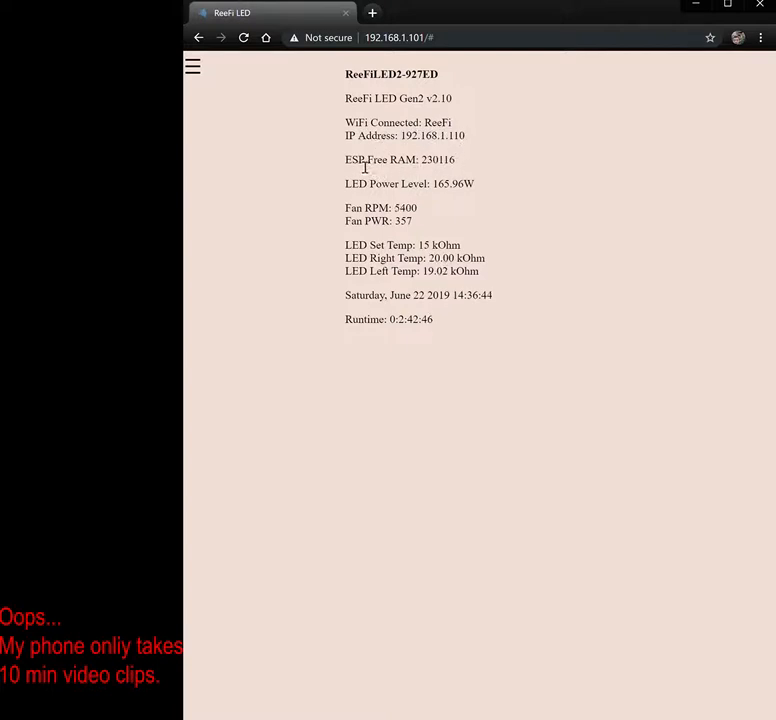
left_click_drag(358, 187, 405, 192)
left_click(444, 190)
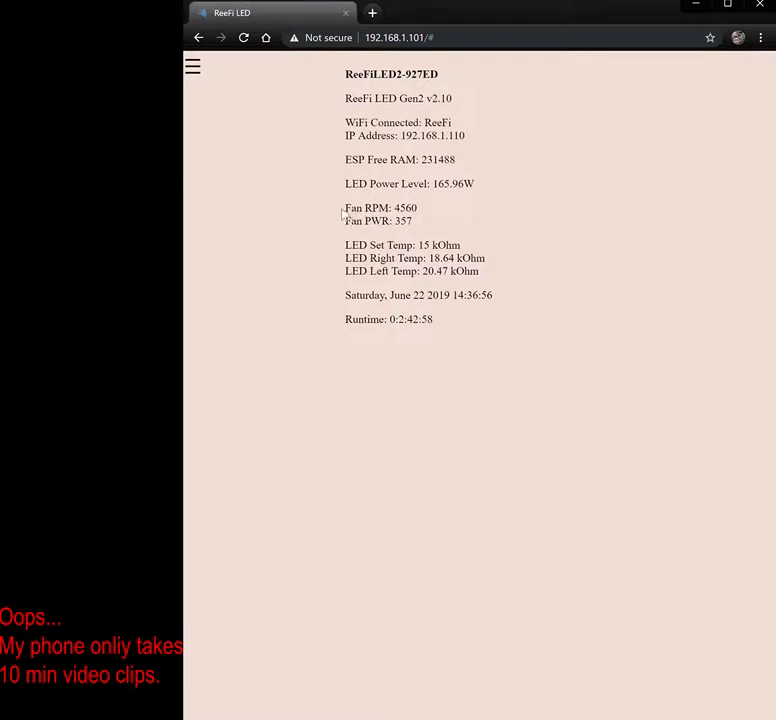
left_click_drag(346, 209, 421, 210)
left_click_drag(346, 222, 405, 224)
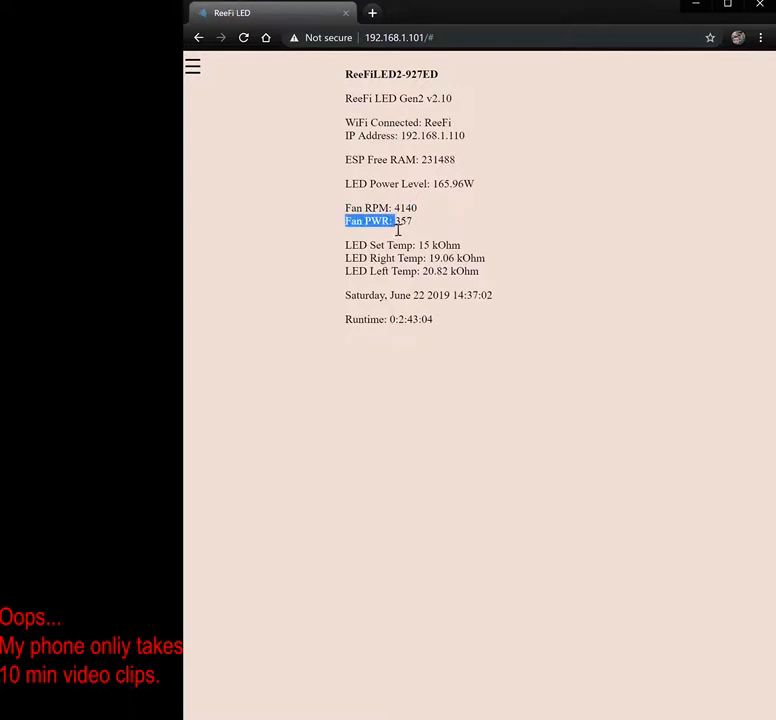
double_click(409, 226)
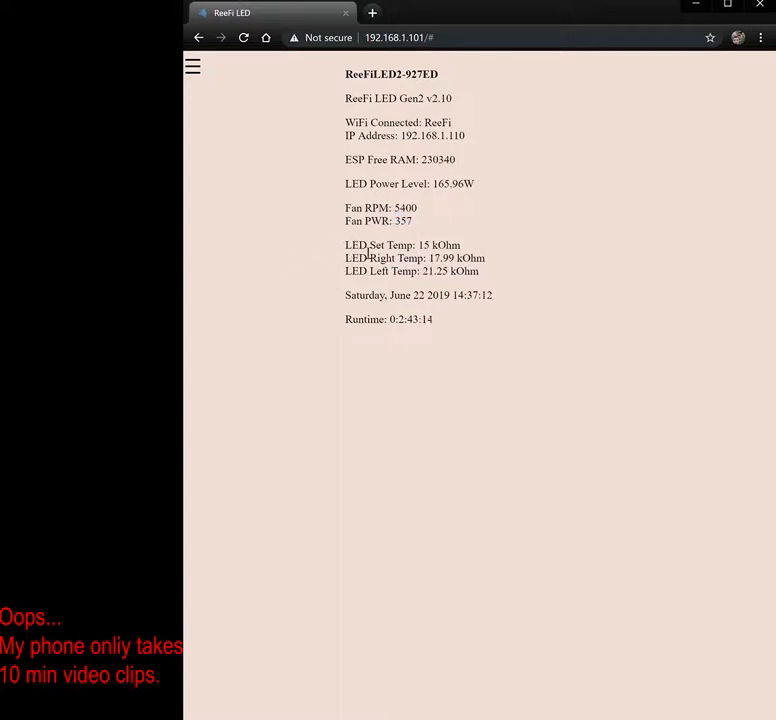
Step: Examine the LED set temperature and the date and time on the information page
left_click_drag(345, 247, 444, 247)
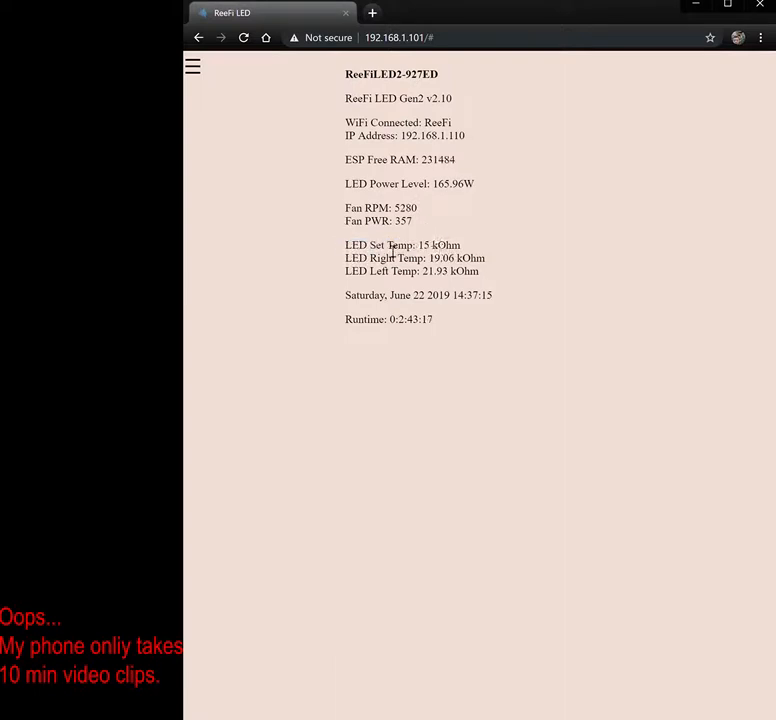
left_click_drag(353, 248, 455, 249)
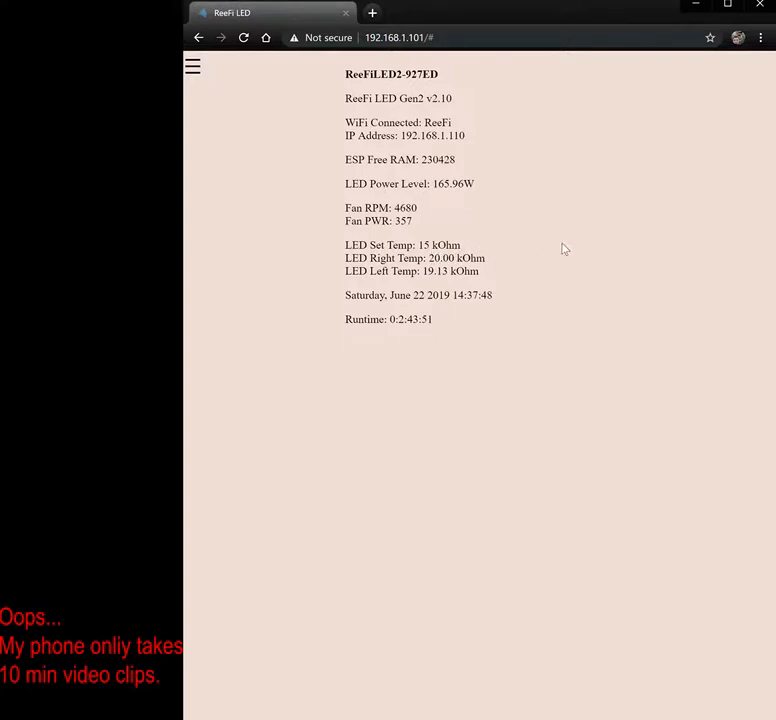
left_click_drag(350, 299, 460, 301)
left_click(422, 309)
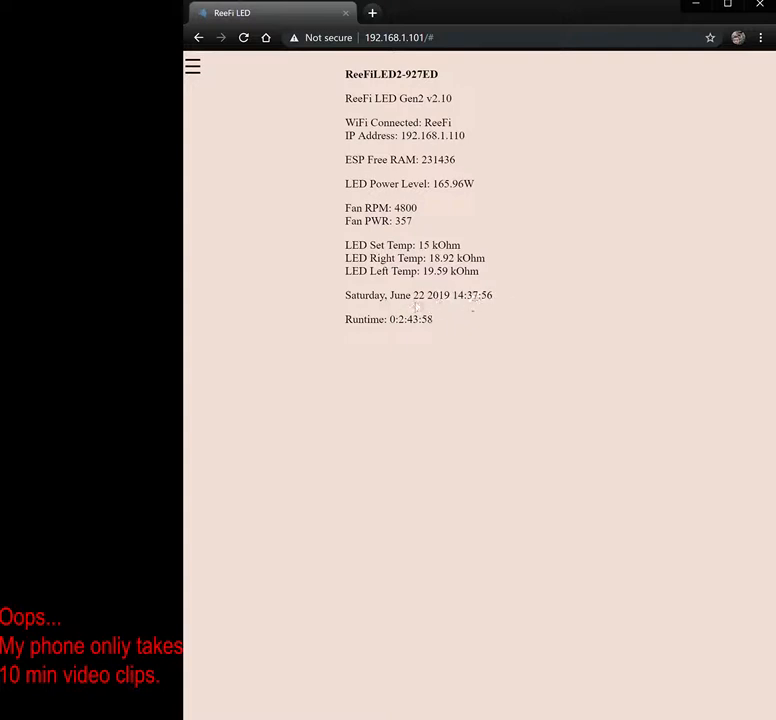
double_click(372, 297)
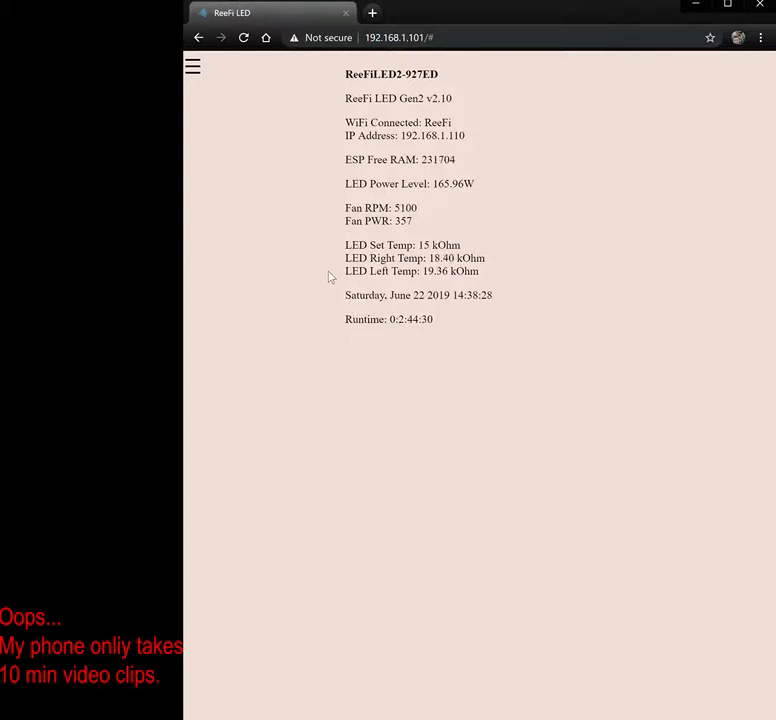
Step: Run the web GUI and firmware update for the light, and reload the page once it completes
left_click(195, 68)
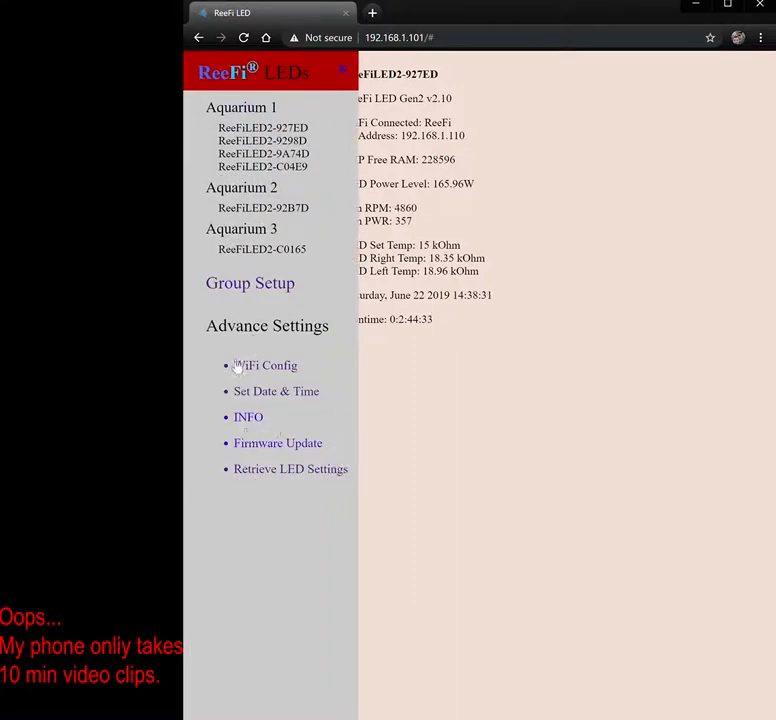
left_click(268, 450)
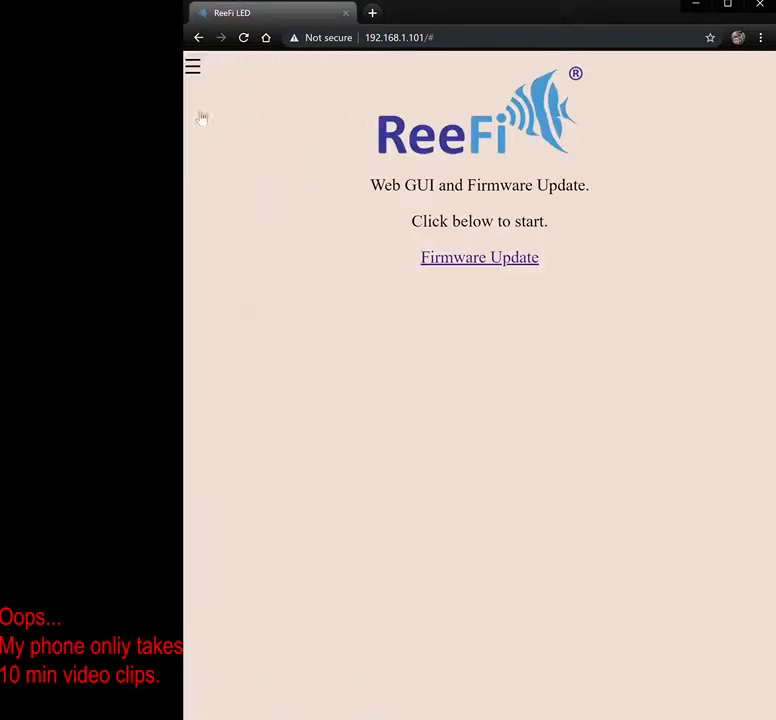
left_click(475, 262)
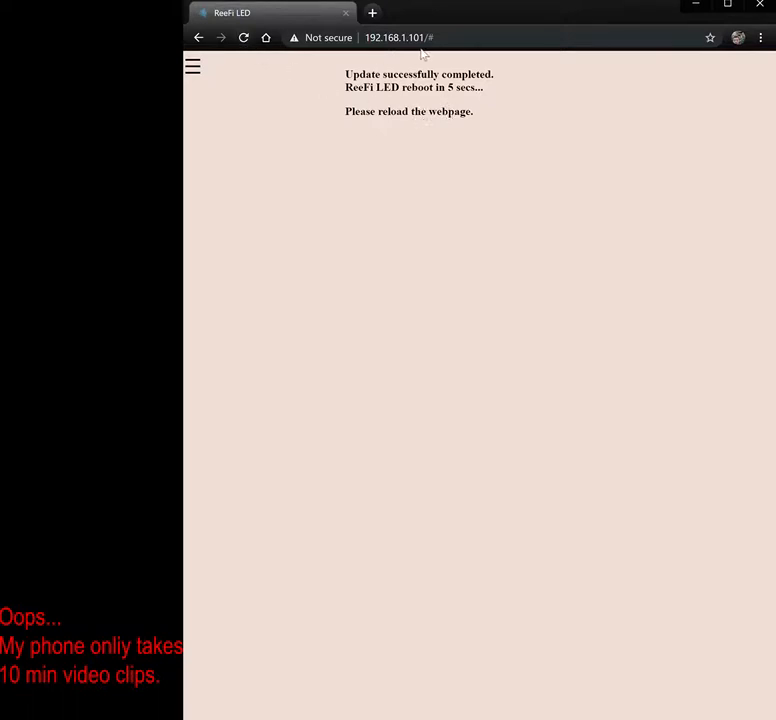
left_click(244, 37)
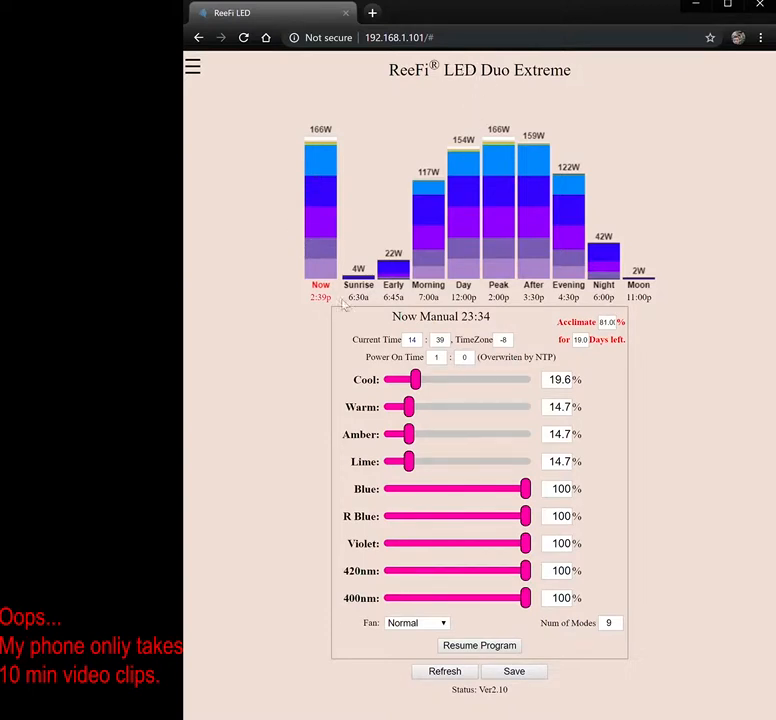
Step: View the available options for retrieving default or last user-saved LED settings
left_click(194, 68)
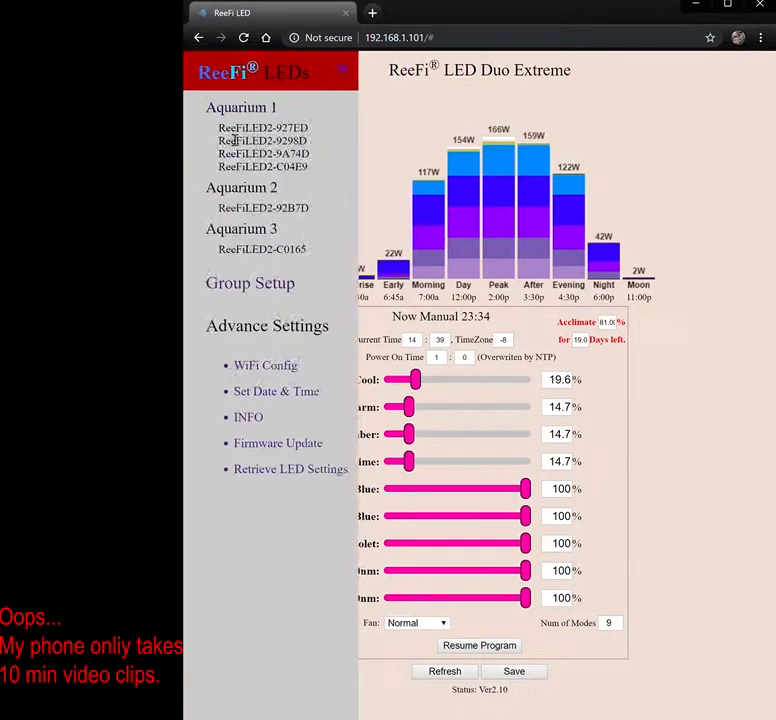
left_click(280, 475)
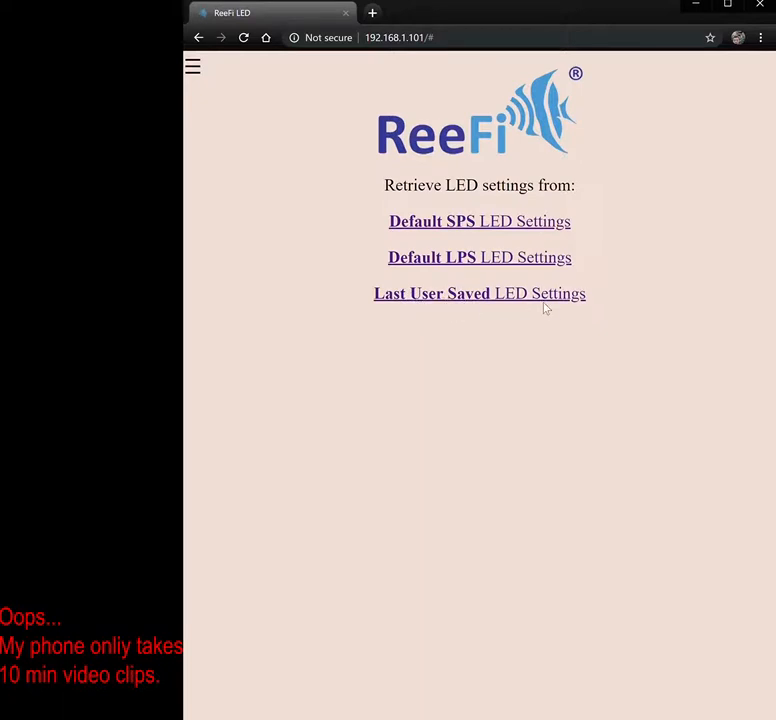
Step: Open the individual control page of light ReeFiLED2-9A74D, and reload the web page to return to the main settings
left_click(194, 65)
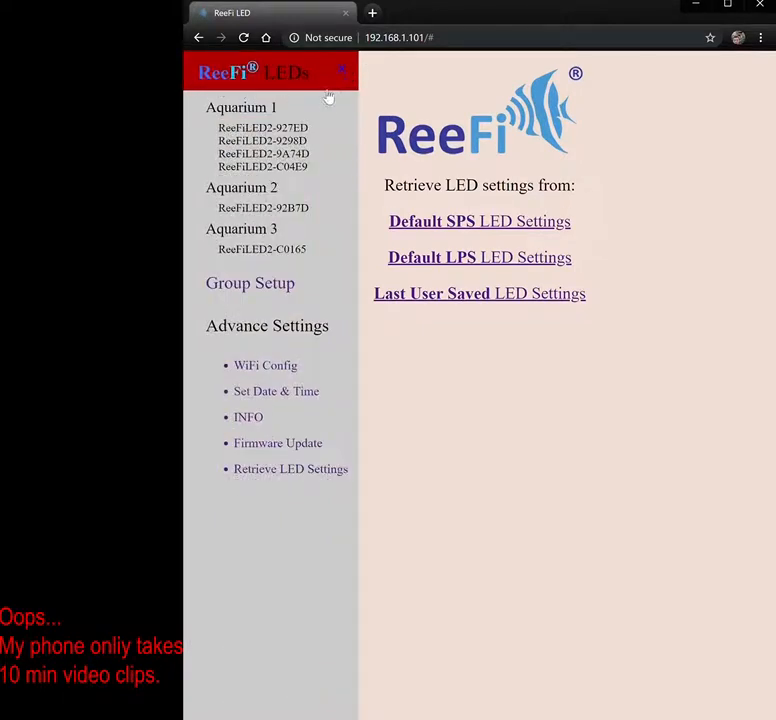
left_click(291, 155)
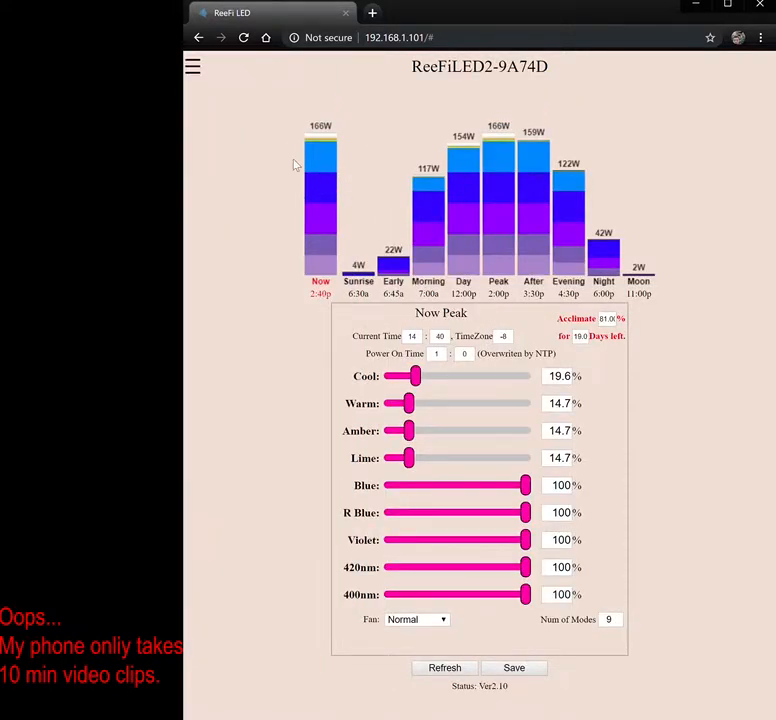
left_click(243, 37)
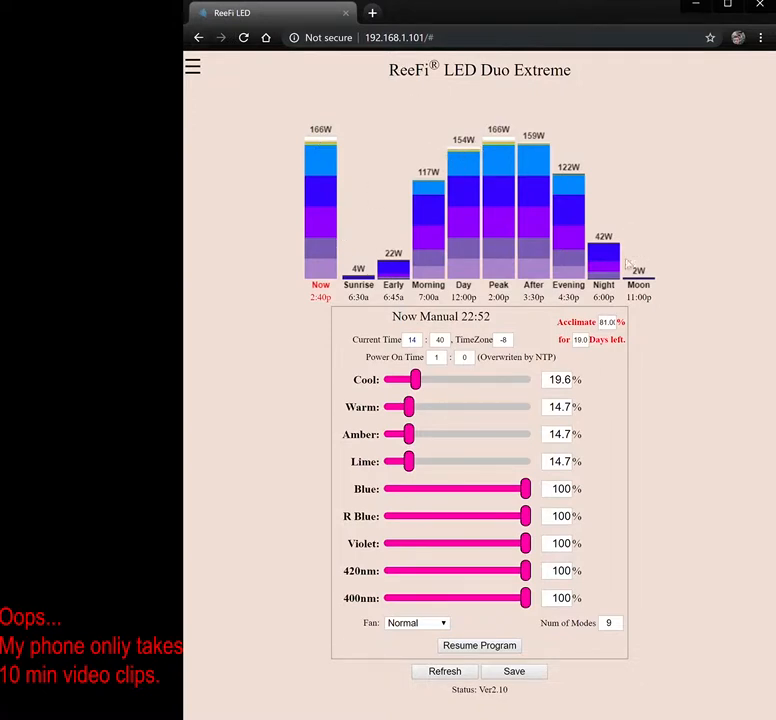
Step: Retrieve the default LPS LED settings for the light
left_click(192, 68)
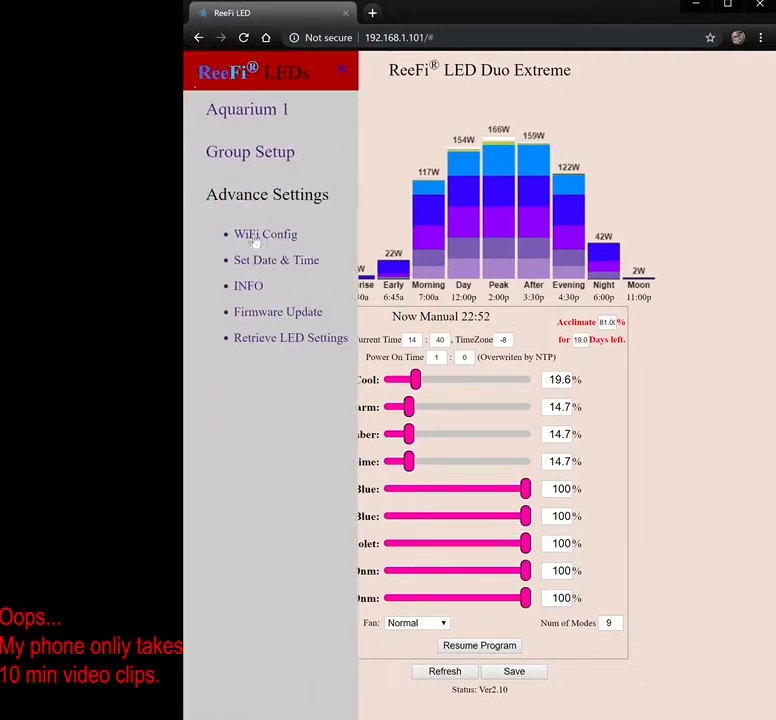
left_click(262, 340)
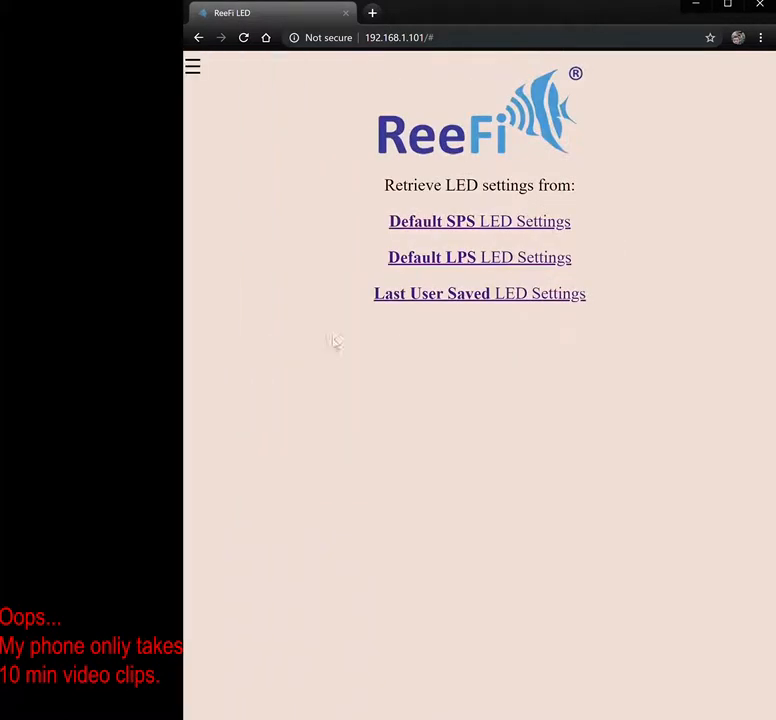
left_click(448, 262)
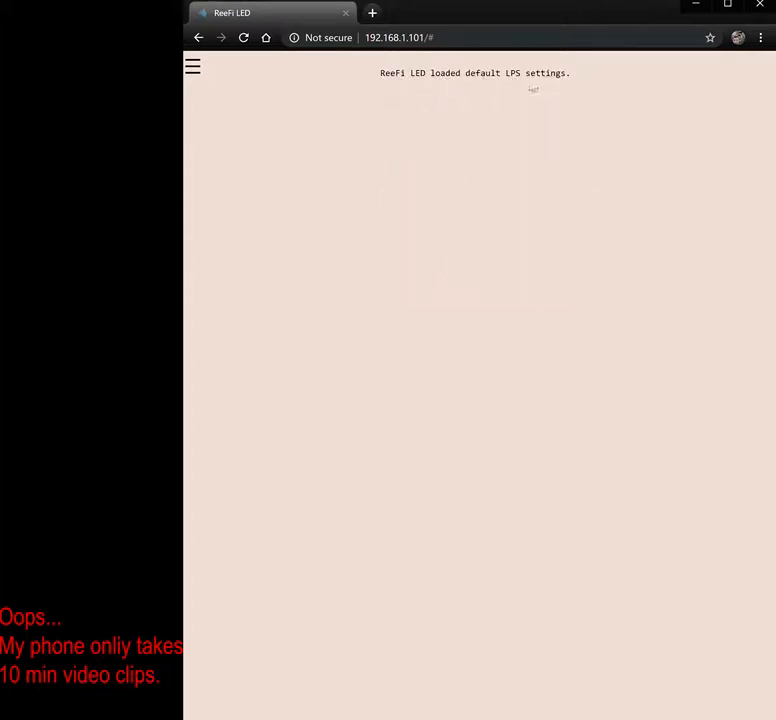
Step: View the control pages of lights ReeFiLED2-C04E9 and ReeFiLED2-9A74D to compare their schedules
left_click(209, 74)
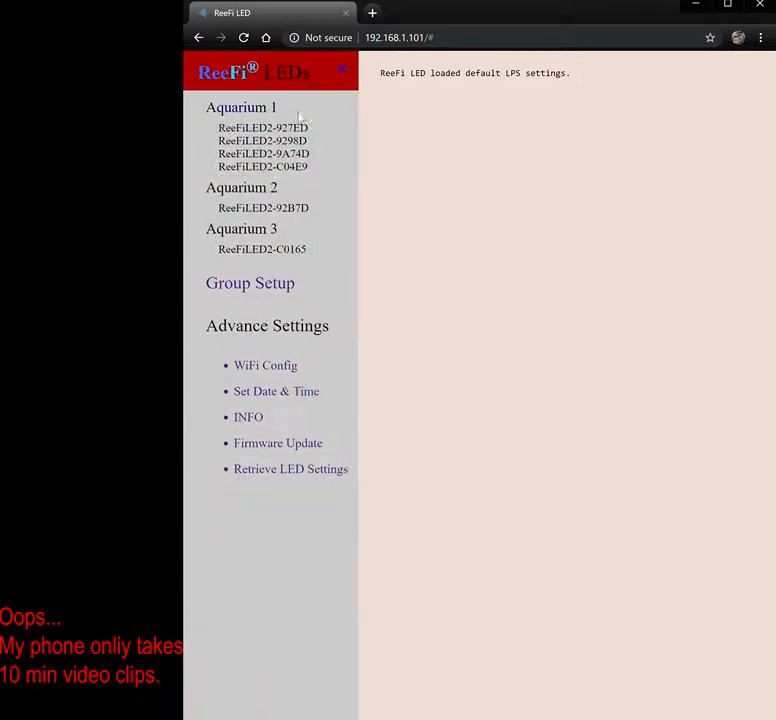
left_click(273, 168)
left_click(193, 64)
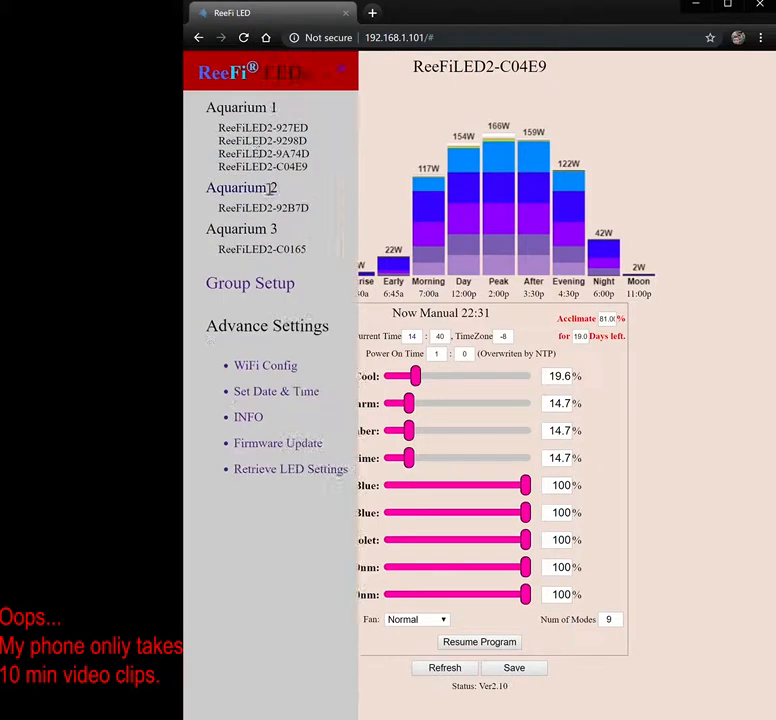
left_click(268, 154)
left_click(196, 75)
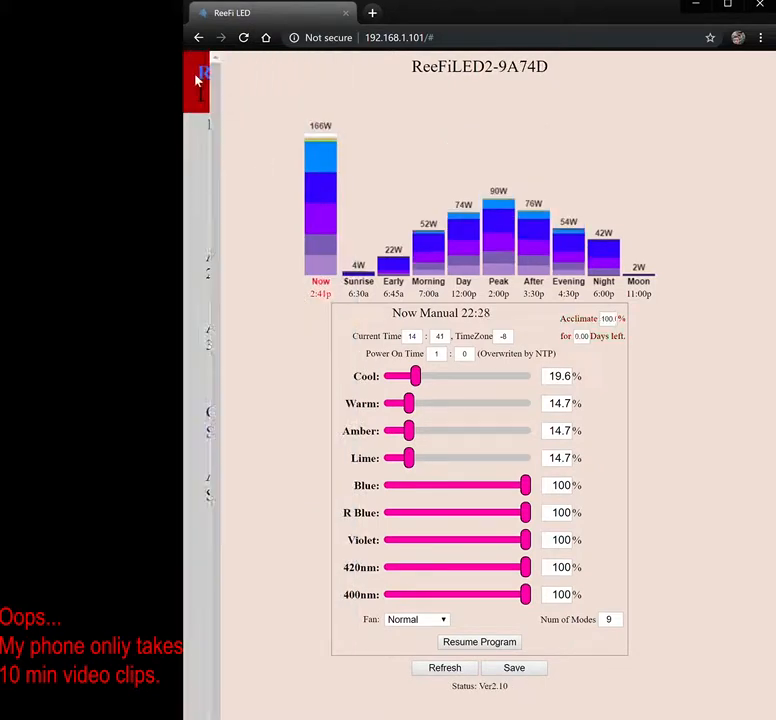
left_click(342, 72)
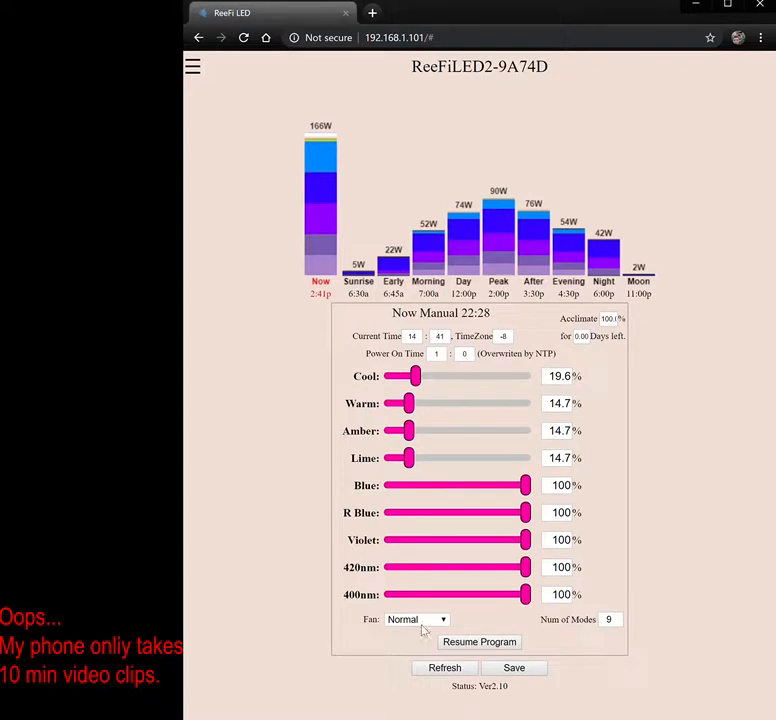
Step: Resume the program on light ReeFiLED2-9A74D, and raise the Cool and Amber levels of the Now mode
left_click(452, 643)
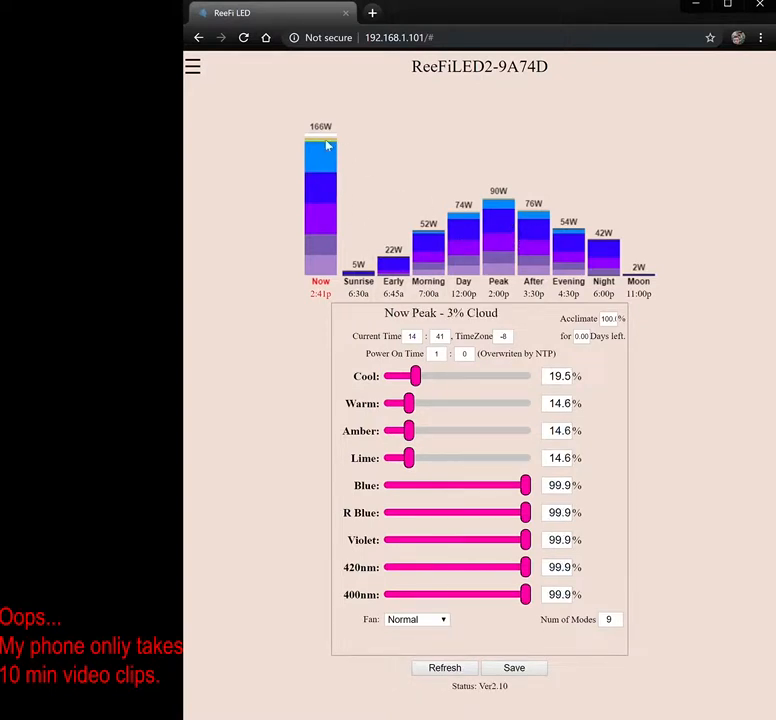
left_click(455, 376)
left_click(473, 431)
Step: Set the Day mode's Warm level to 68.4%, Amber to 66.7% and Blue to 61.6%
left_click(476, 280)
left_click(484, 416)
left_click(480, 442)
left_click(472, 498)
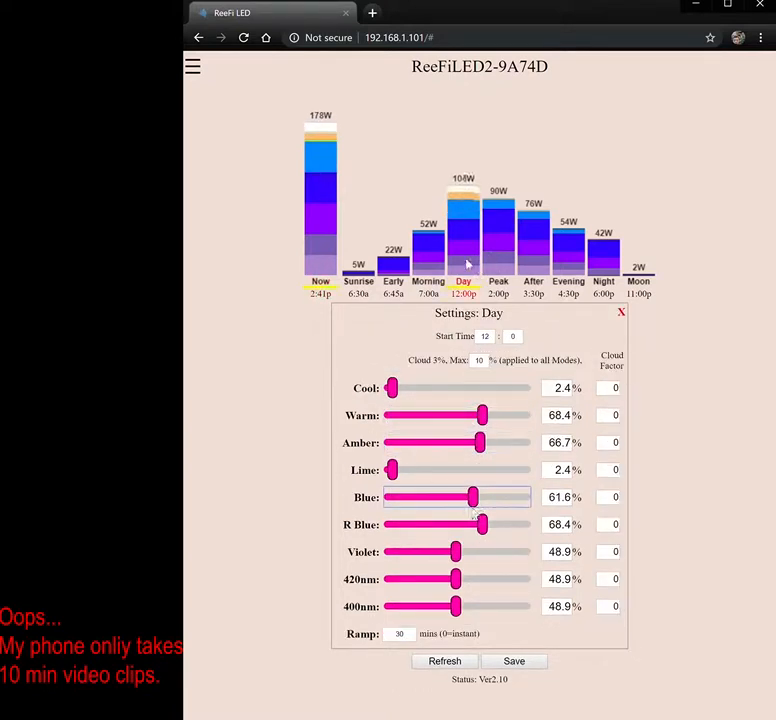
Step: Retrieve the last user-saved LED settings, and reopen the control page of light ReeFiLED2-9A74D
left_click(195, 69)
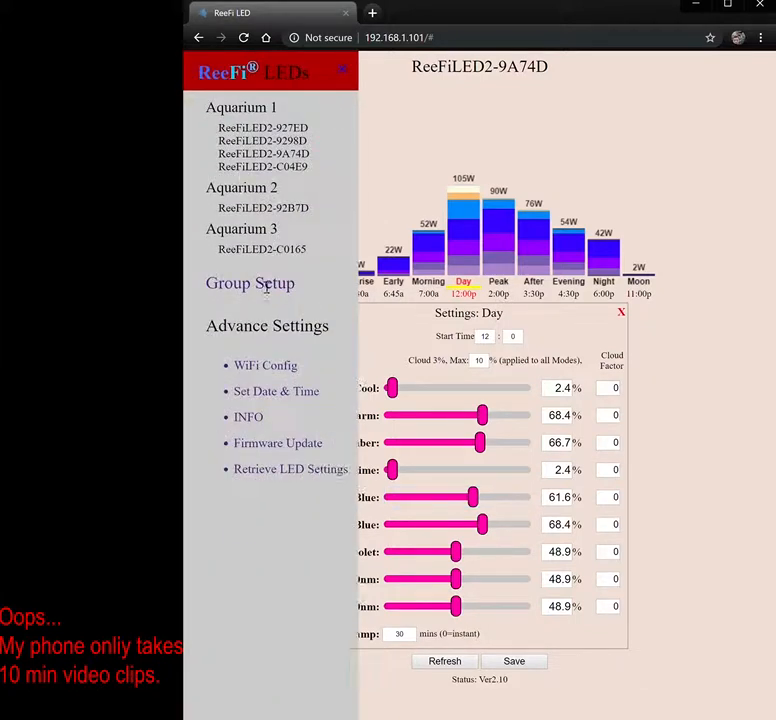
left_click(275, 469)
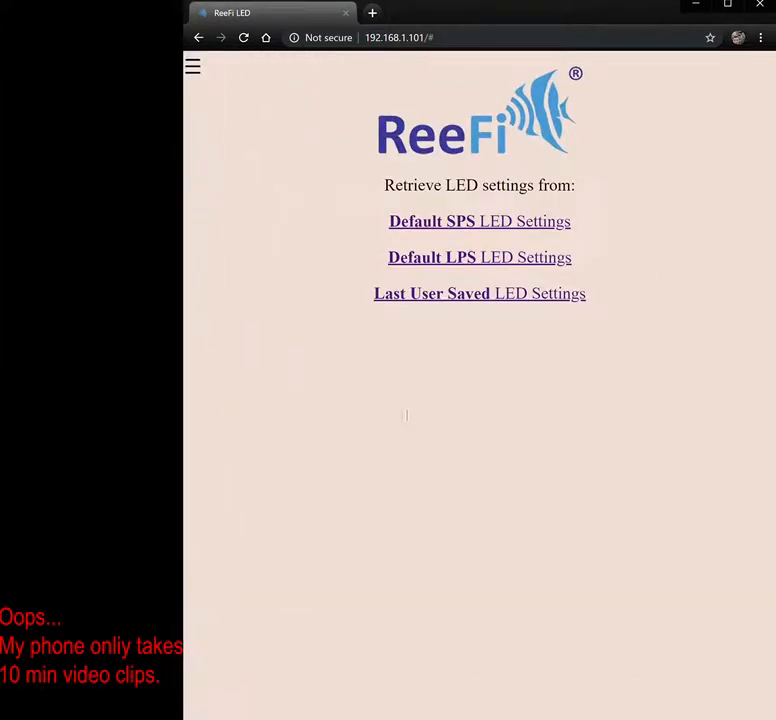
left_click(470, 294)
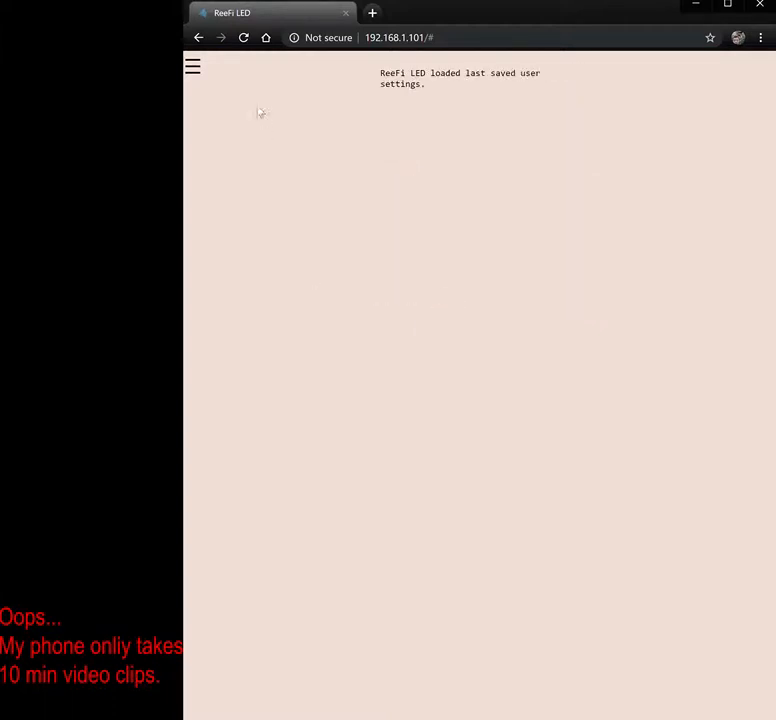
left_click(193, 70)
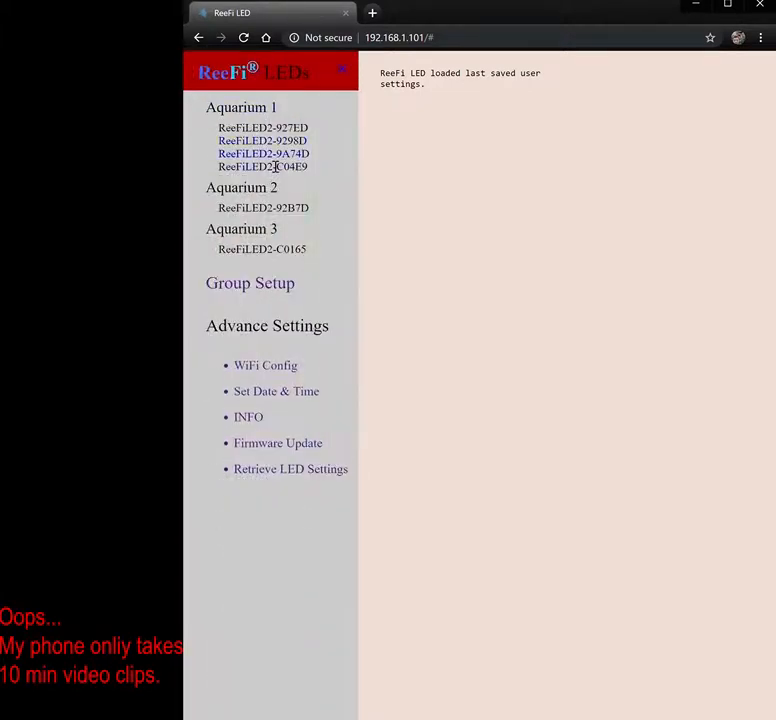
left_click(274, 162)
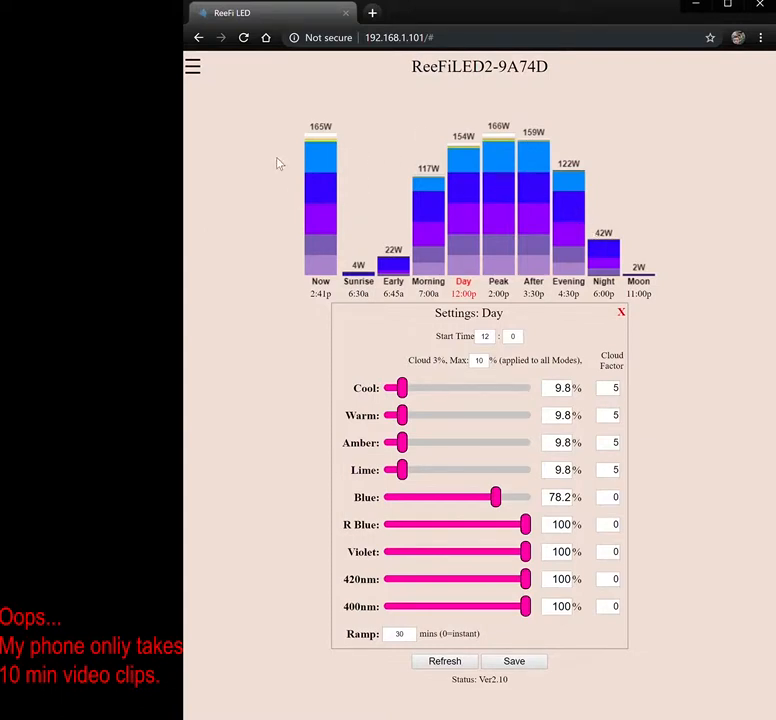
left_click(192, 68)
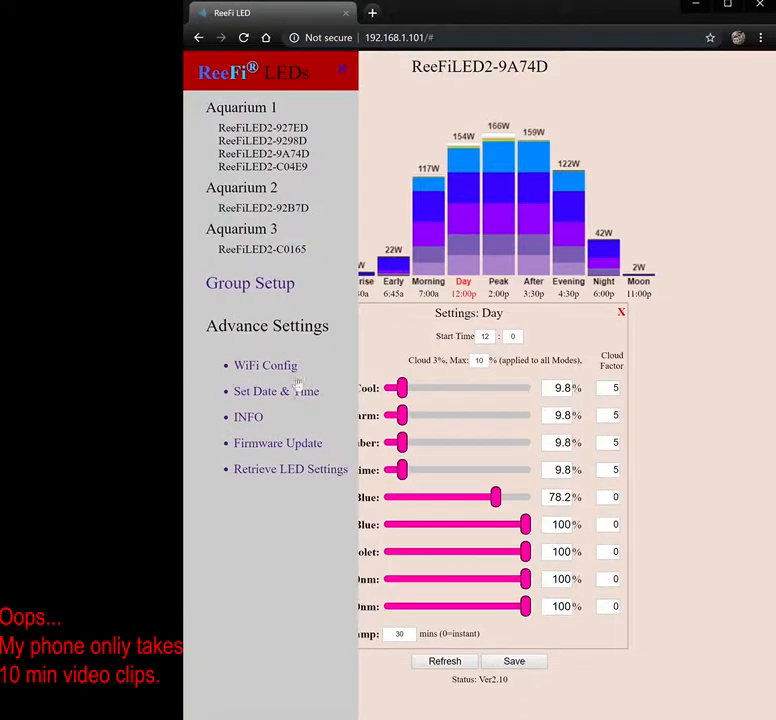
left_click(345, 76)
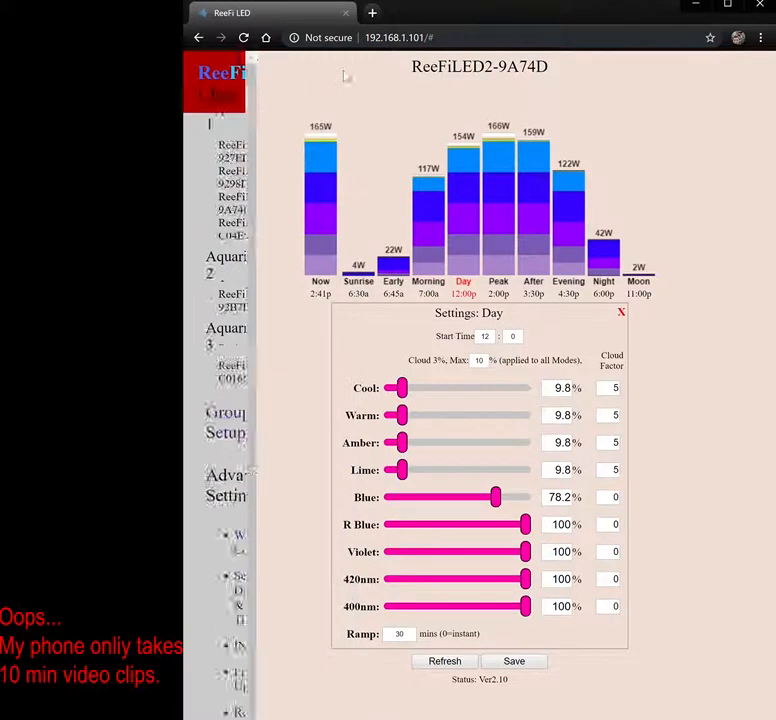
left_click(192, 70)
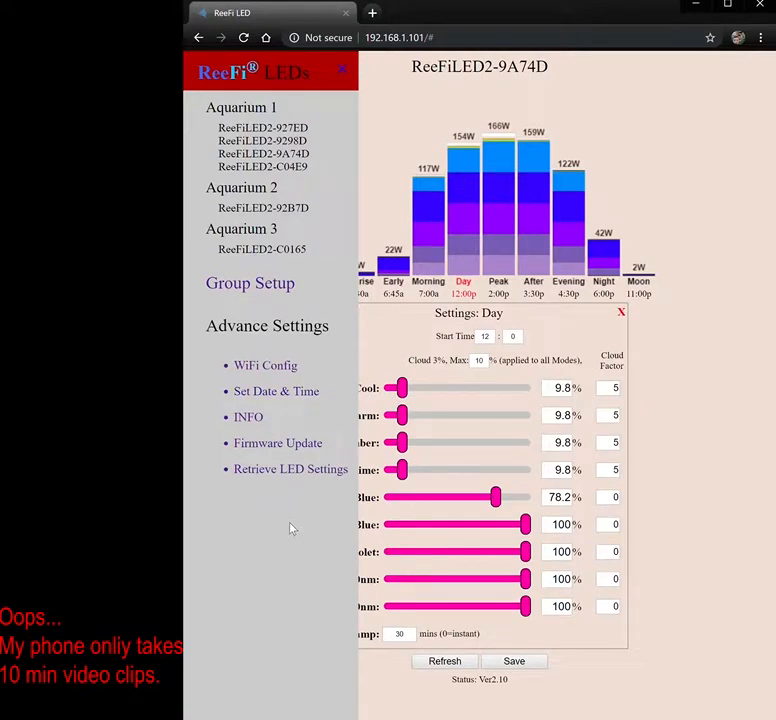
left_click(347, 75)
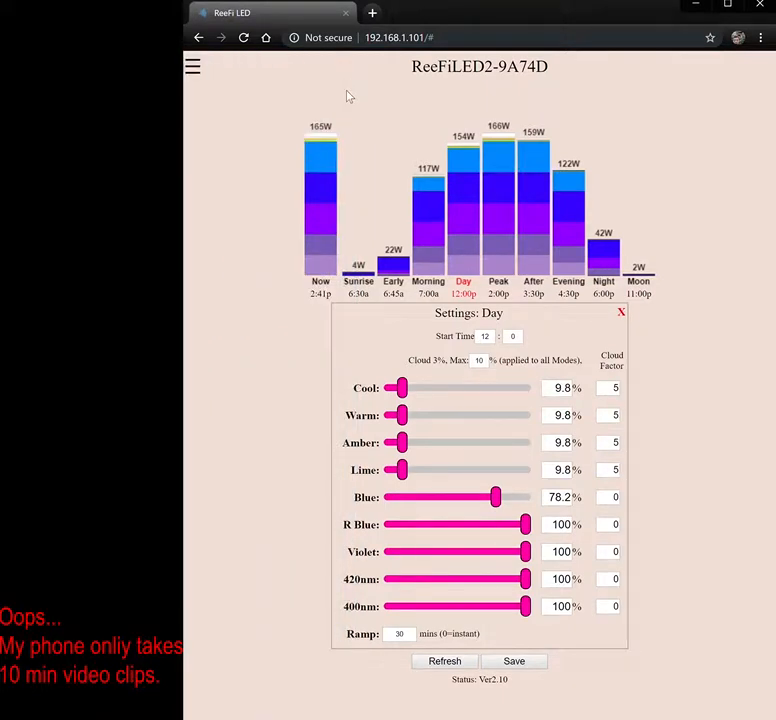